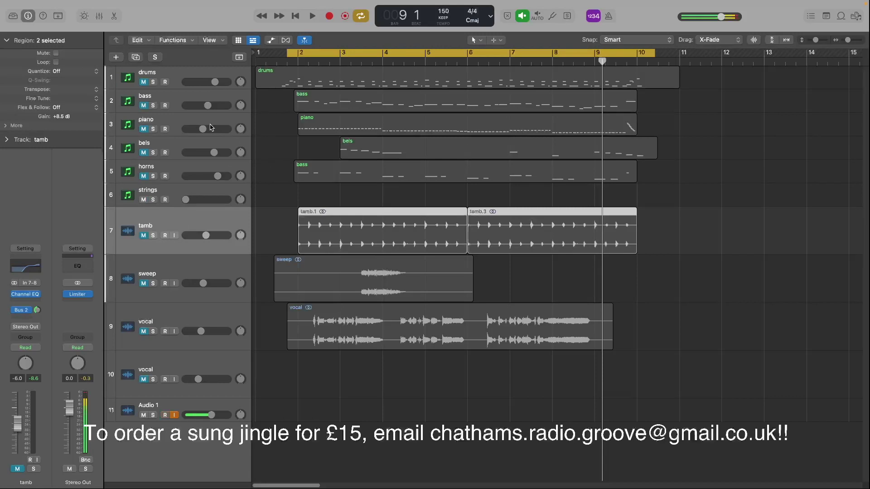
# Step: Unmute the drums track, turn off cycle mode and play the arrangement from within bar 1
pyautogui.click(142, 83)
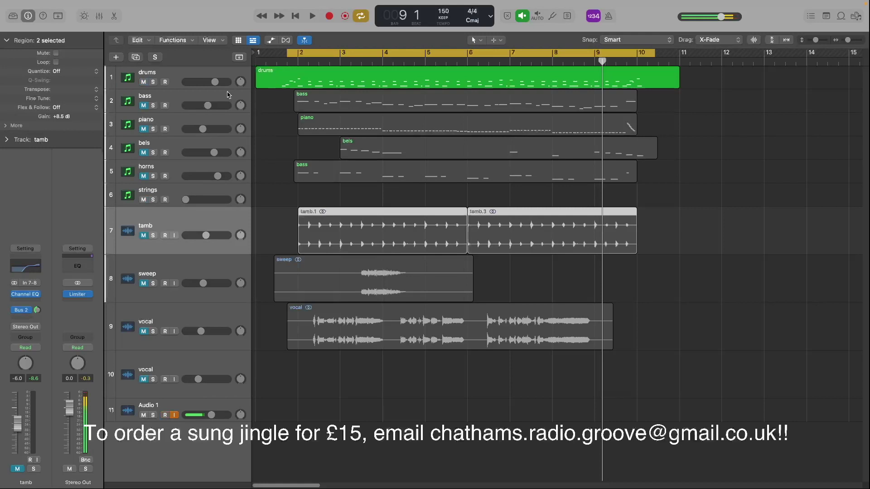
pyautogui.click(361, 18)
pyautogui.click(275, 62)
pyautogui.press('space')
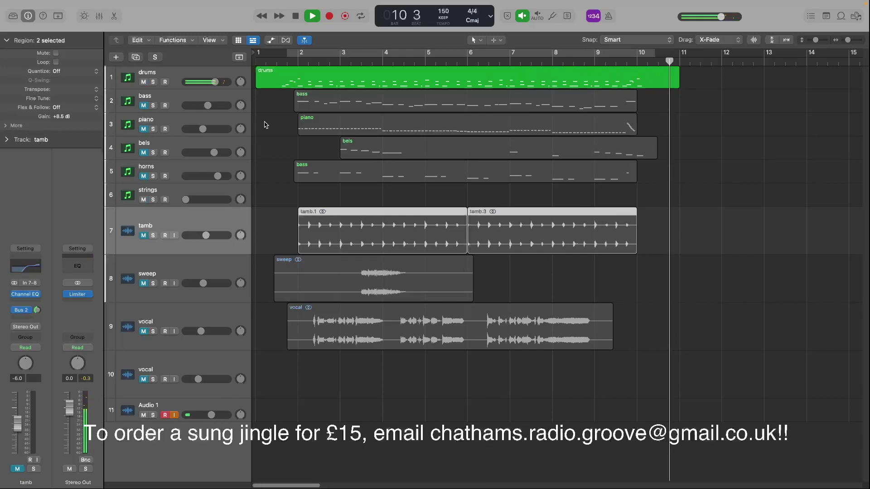
# Step: Inspect the Channel EQ curve on the drums track and close the plug-in
pyautogui.click(172, 75)
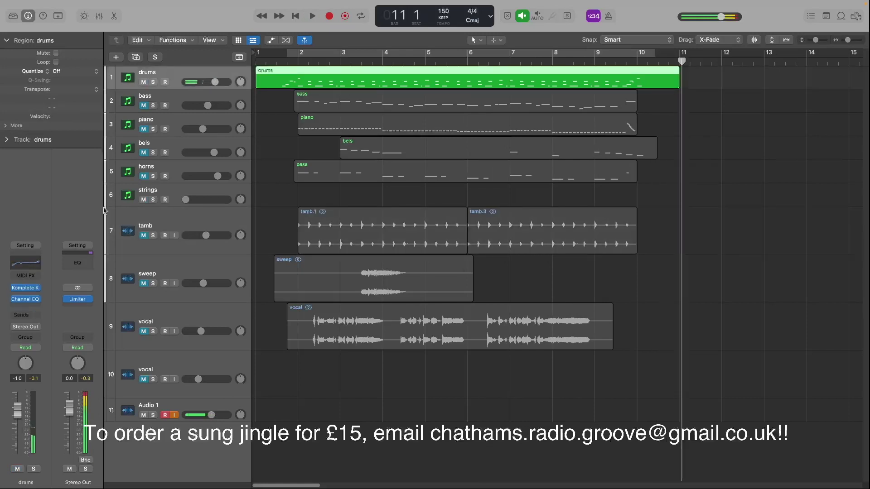
pyautogui.click(25, 301)
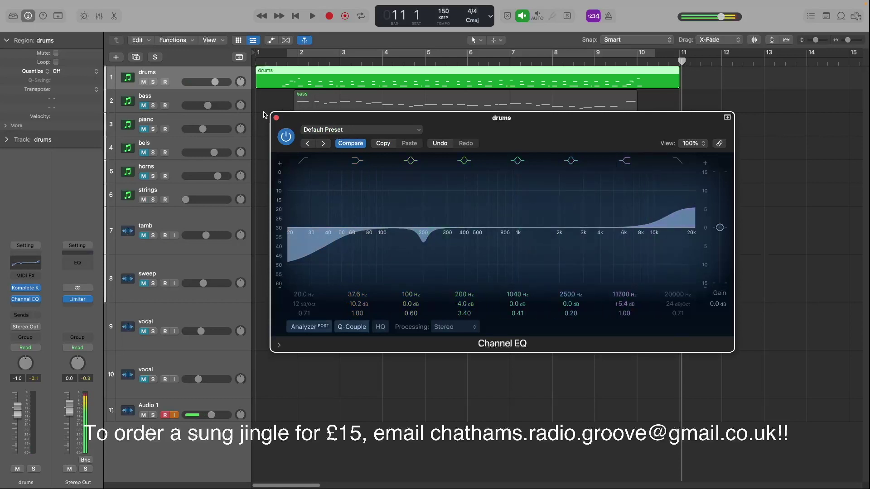
pyautogui.click(276, 118)
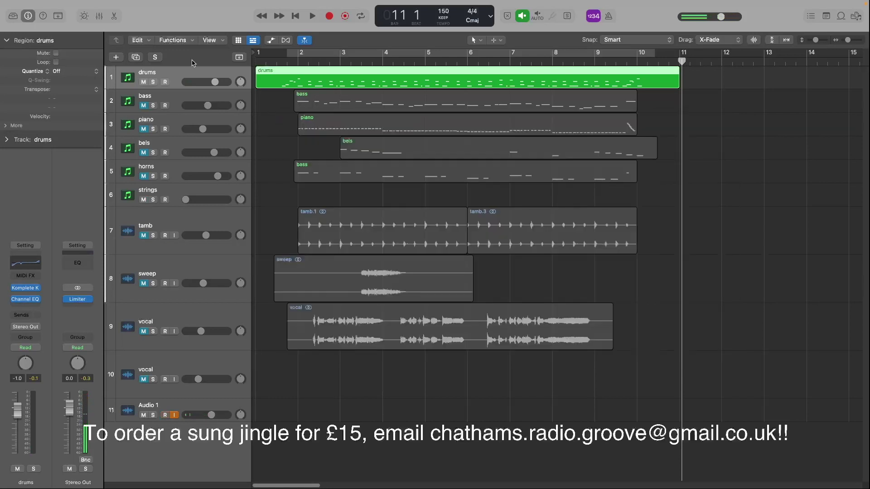
# Step: Unmute the bass track and play it together with the drums from the start of the project
pyautogui.moveTo(425, 2)
pyautogui.click(142, 104)
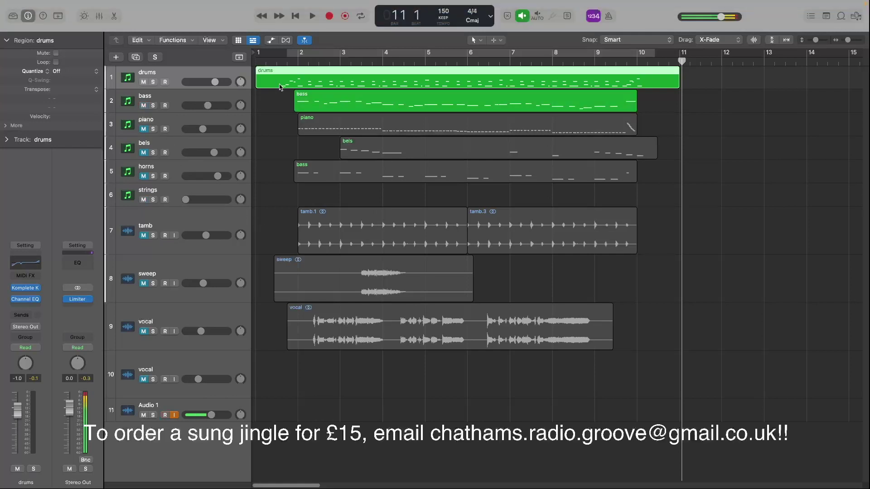
pyautogui.press('Return')
pyautogui.press('space')
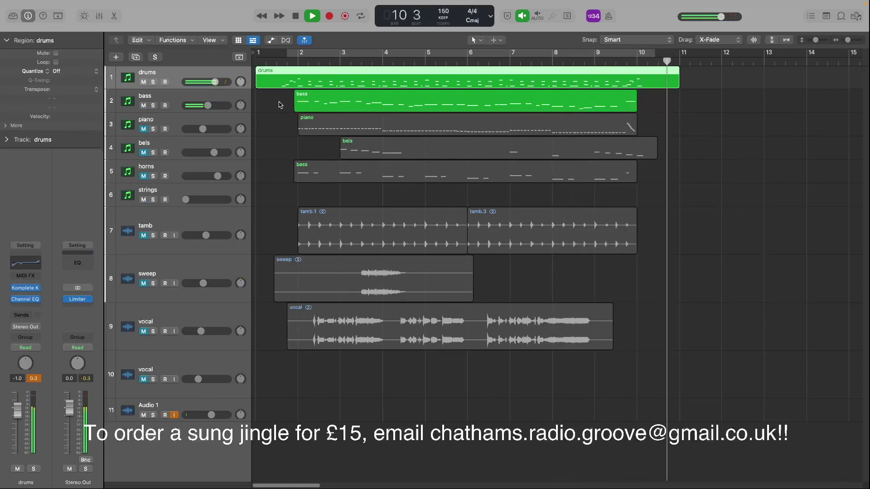
# Step: Inspect the Channel EQ settings on the bass track and close the plug-in
pyautogui.click(218, 98)
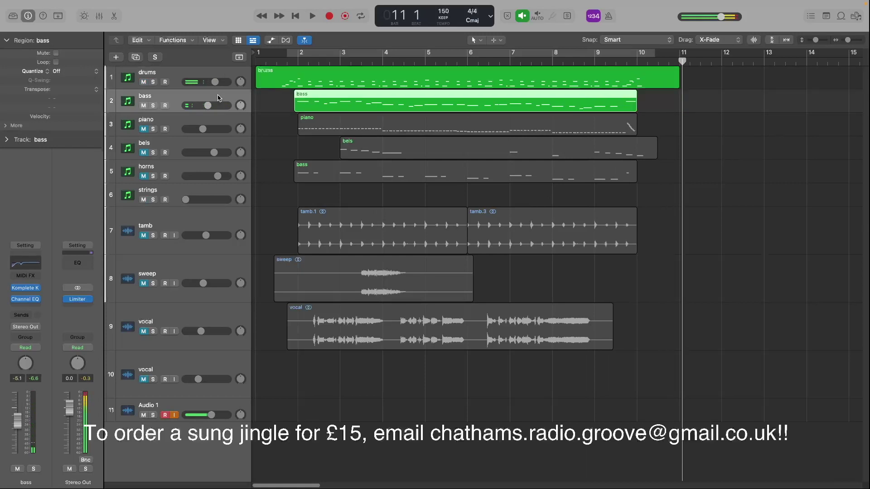
pyautogui.click(26, 300)
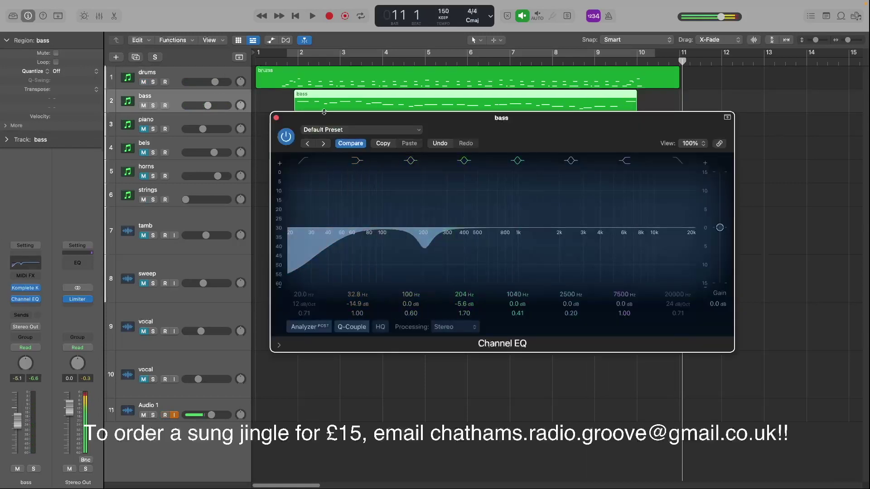
pyautogui.click(276, 119)
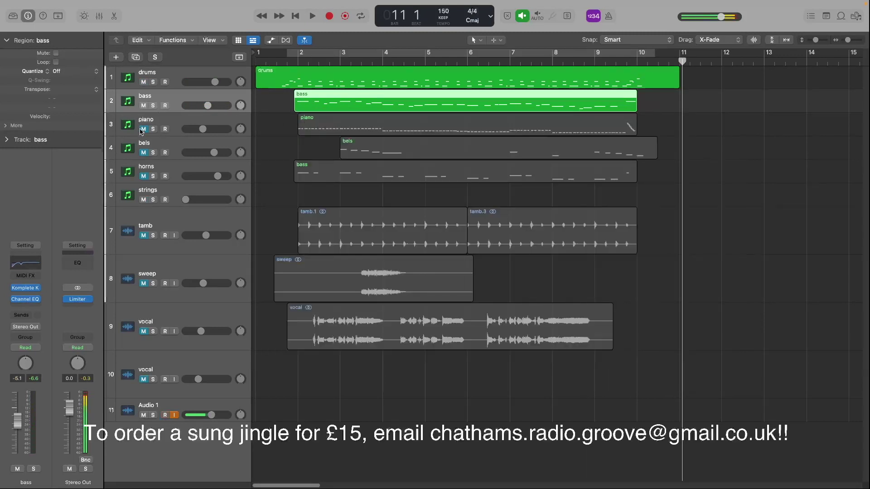
# Step: Unmute the piano track, play the arrangement and lower the piano's volume to -11.2 dB
pyautogui.click(142, 130)
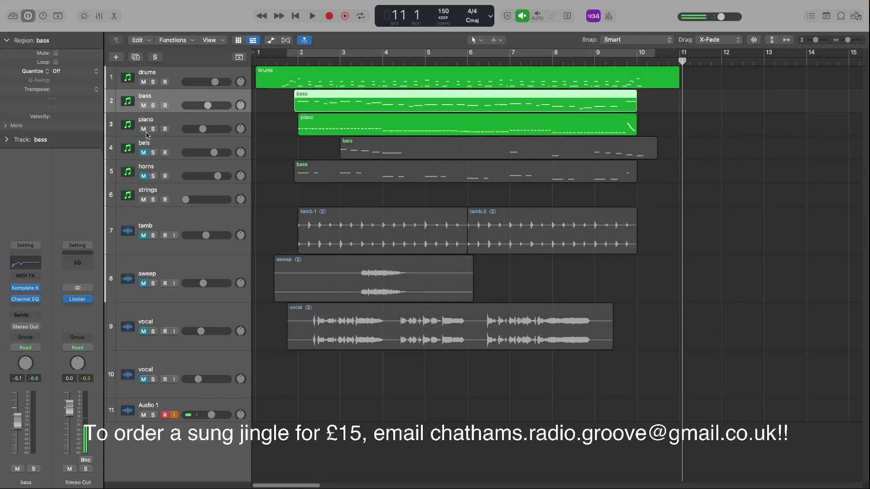
pyautogui.press('space')
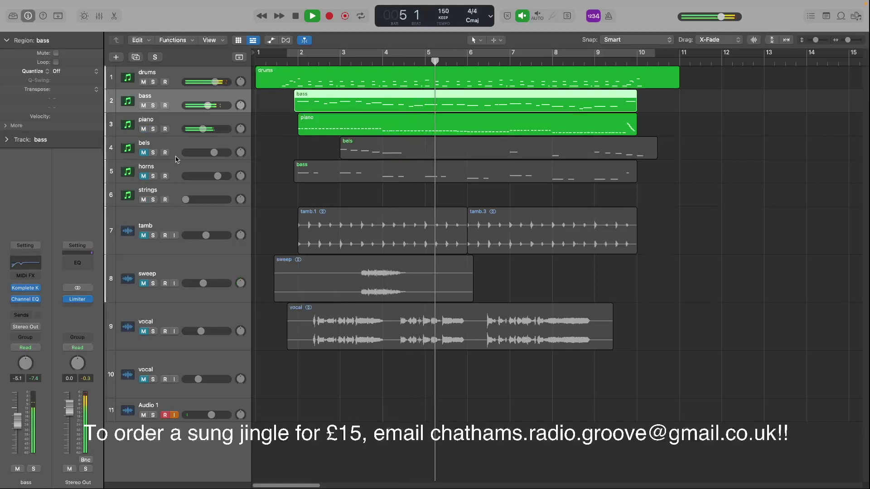
pyautogui.moveTo(207, 129)
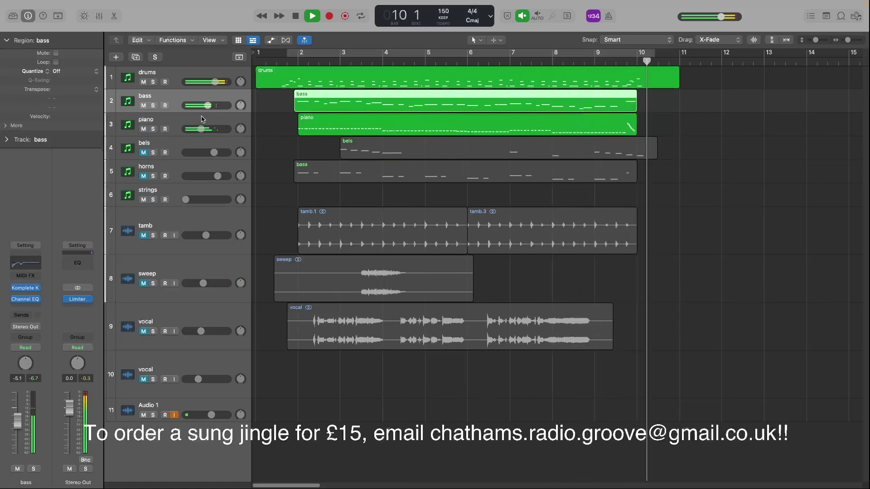
pyautogui.press('space')
# Step: Inspect the low cut in the piano track's Channel EQ and close the plug-in
pyautogui.click(169, 122)
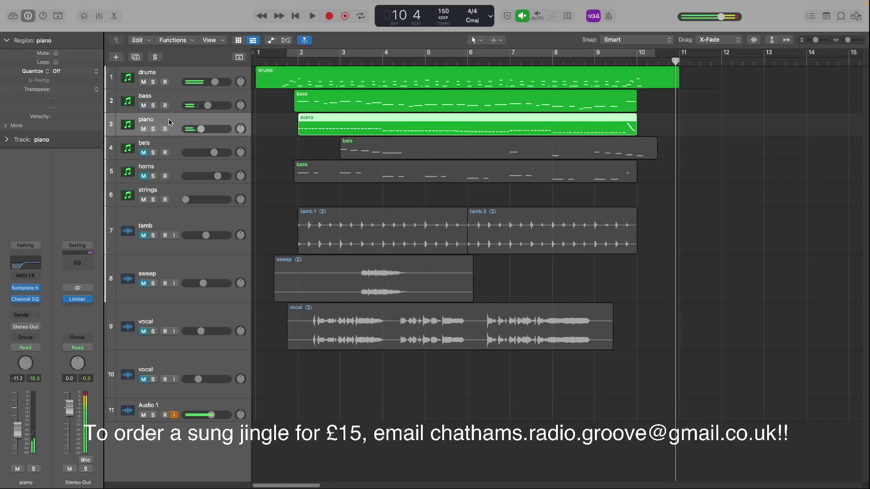
pyautogui.click(25, 299)
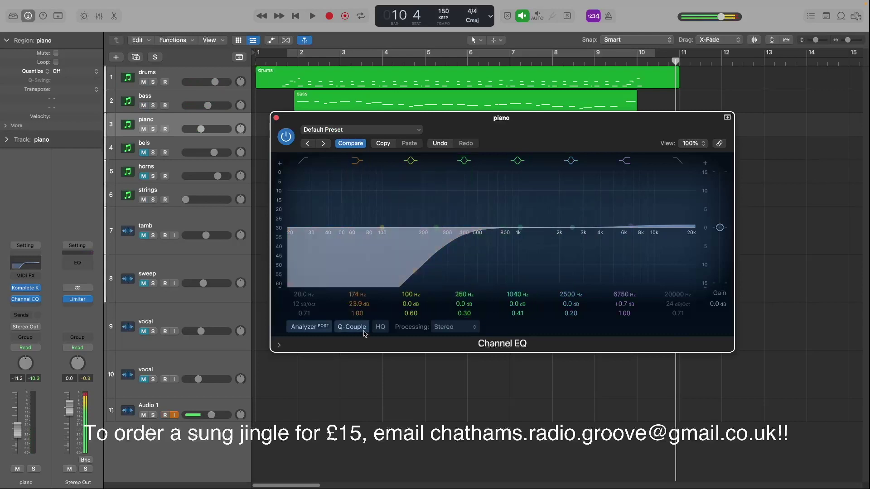
pyautogui.click(276, 119)
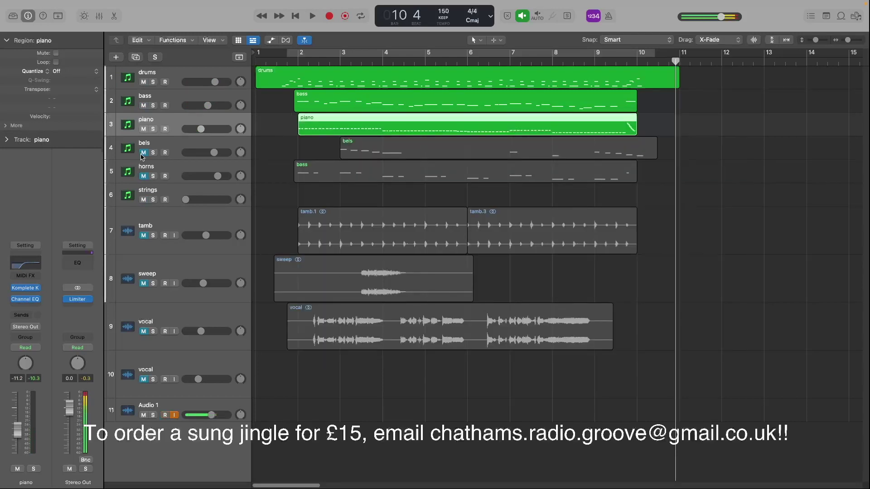
# Step: Unmute the bels track and play it with the drums, bass and piano from the start
pyautogui.click(142, 153)
pyautogui.press('Return')
pyautogui.press('space')
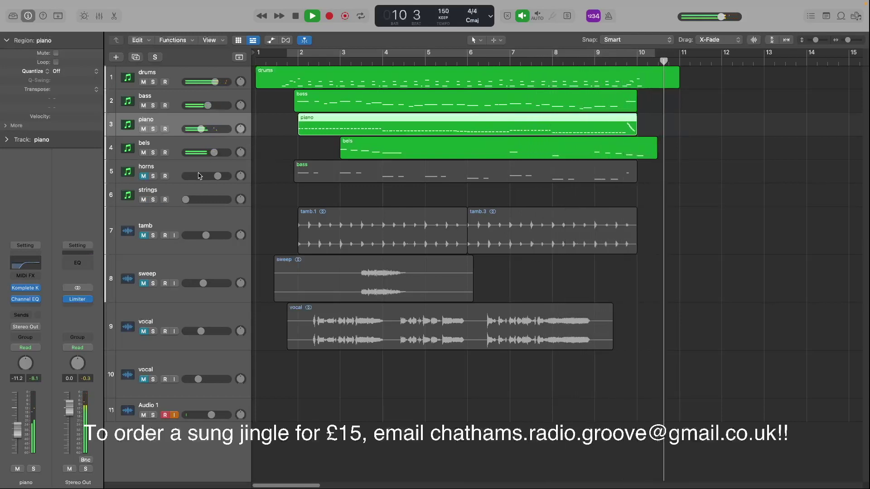
pyautogui.press('space')
# Step: Inspect the Channel EQ curve on the bels track and close the plug-in
pyautogui.click(156, 149)
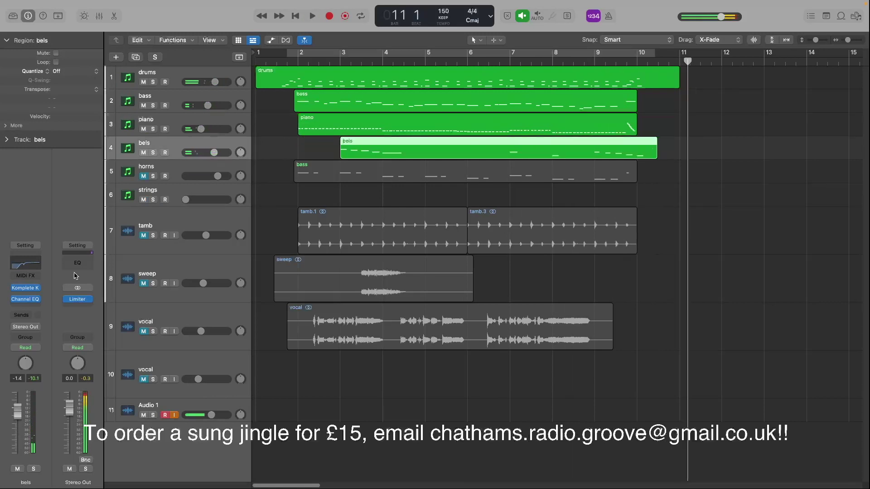
pyautogui.click(25, 300)
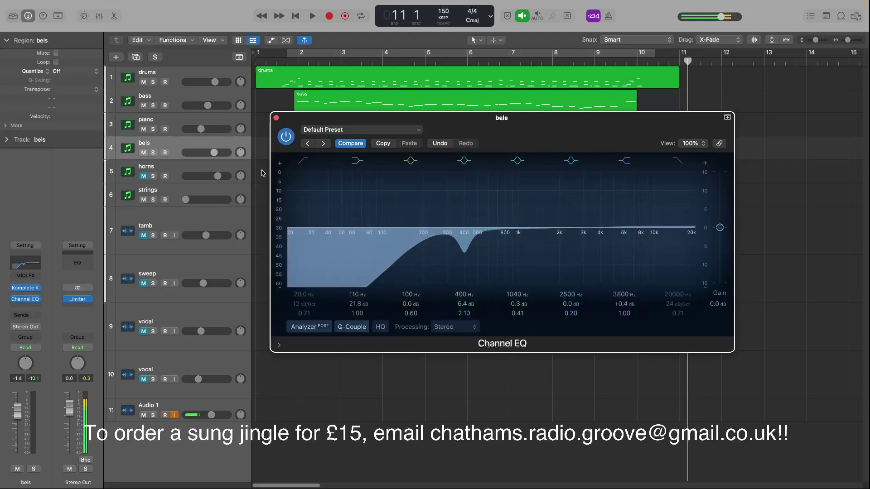
pyautogui.click(277, 118)
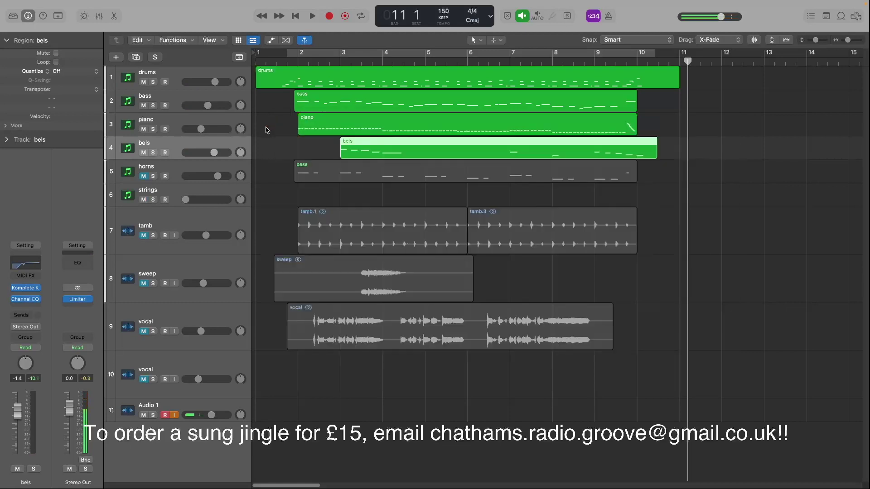
# Step: Unmute the horns track and play the arrangement to hear the horn part in the mix
pyautogui.click(143, 176)
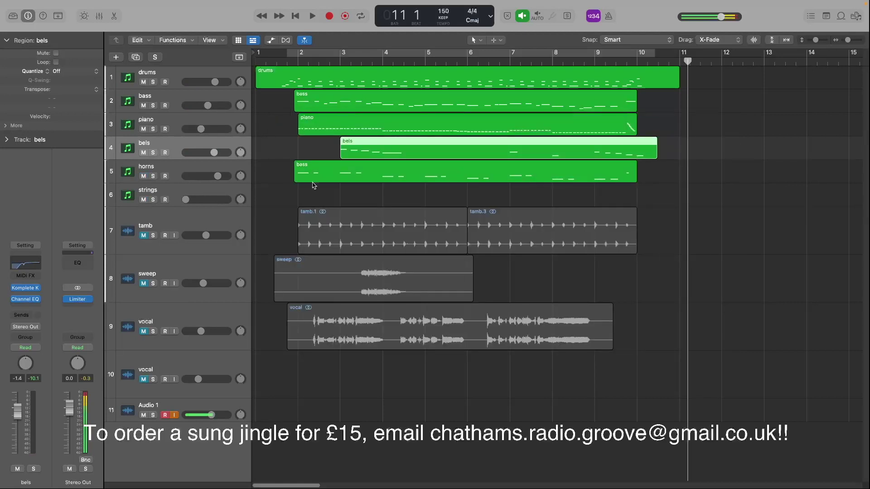
pyautogui.press('space')
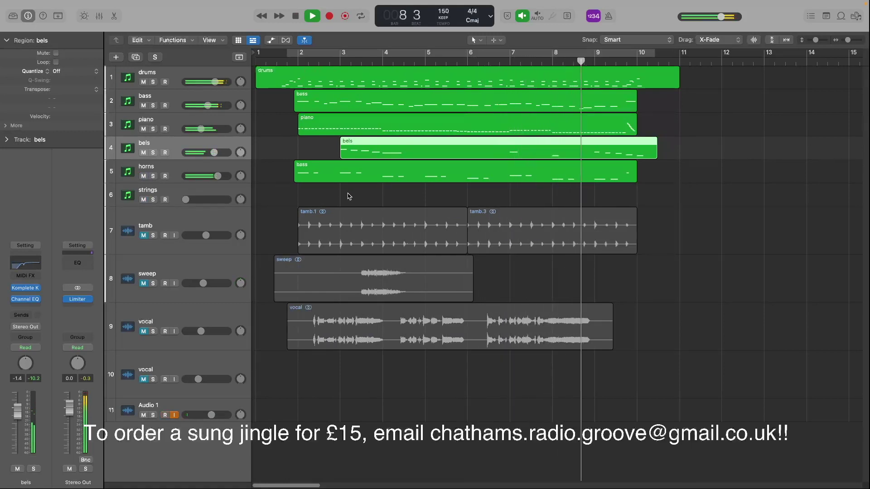
pyautogui.press('space')
# Step: Examine the Session Horns instrument on the horns track, including its Main page, and close Komplete Kontrol
pyautogui.click(178, 174)
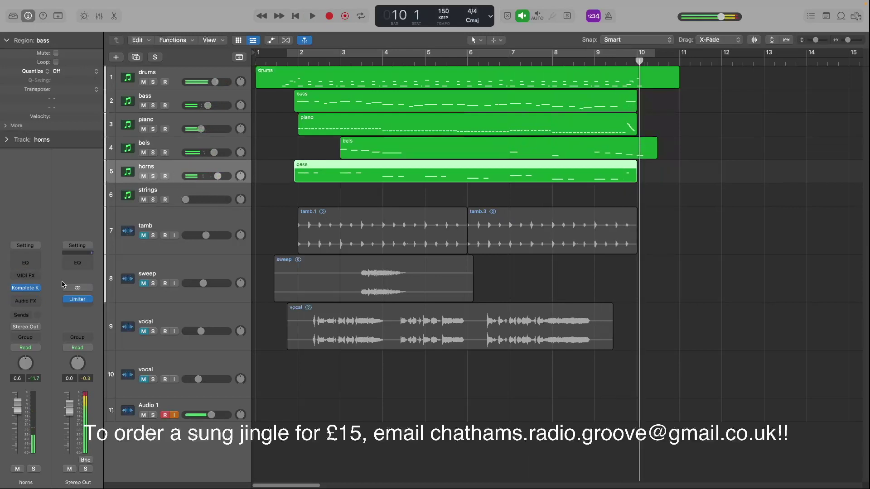
pyautogui.click(25, 288)
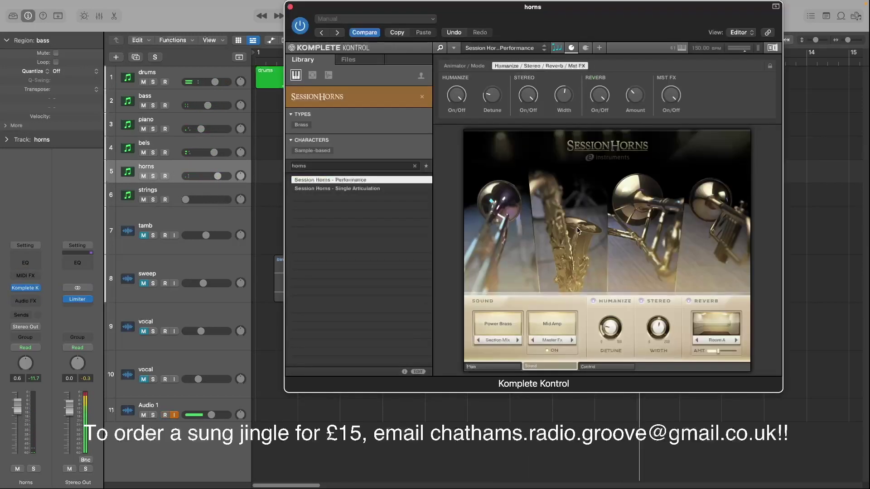
pyautogui.click(494, 367)
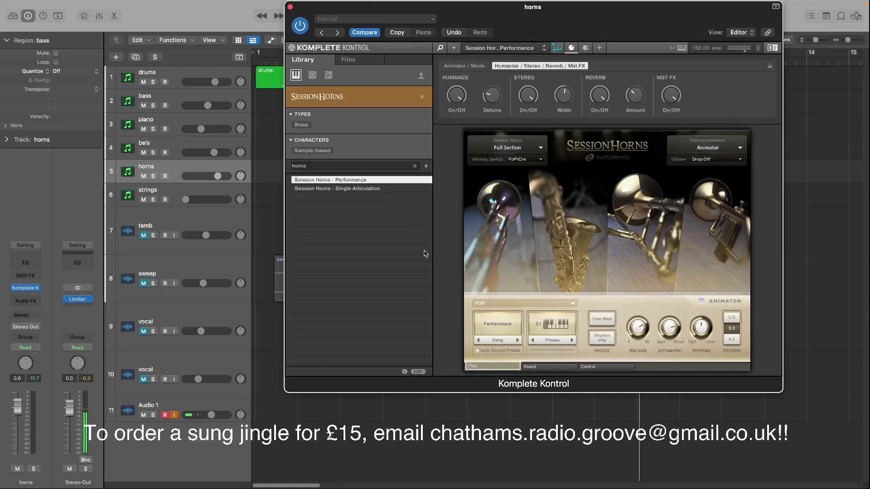
pyautogui.click(290, 8)
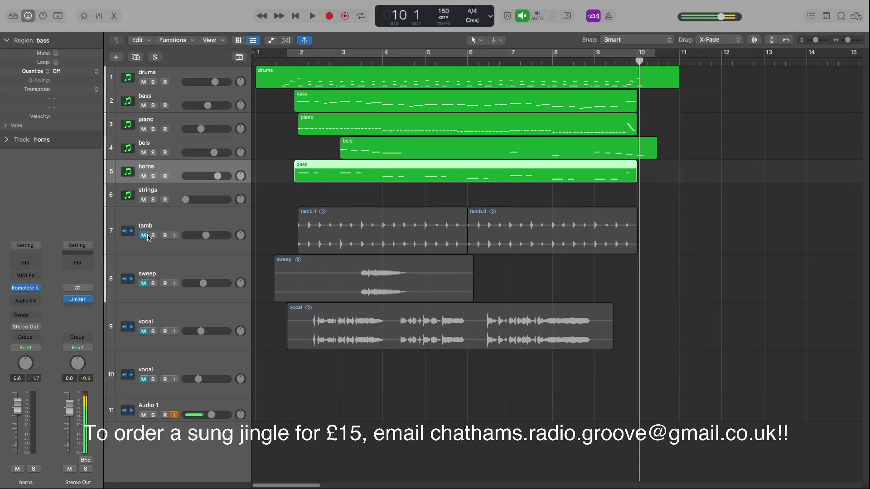
# Step: Unmute the tamb track and inspect its Channel EQ settings
pyautogui.click(144, 236)
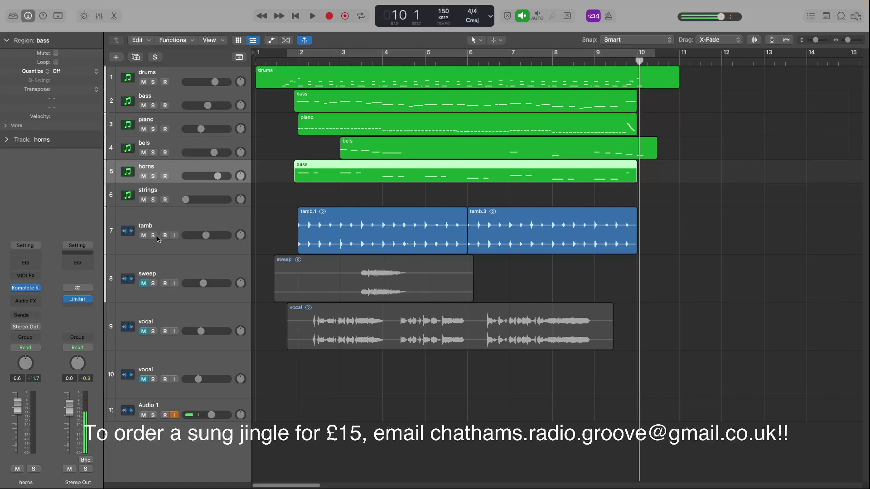
pyautogui.click(169, 229)
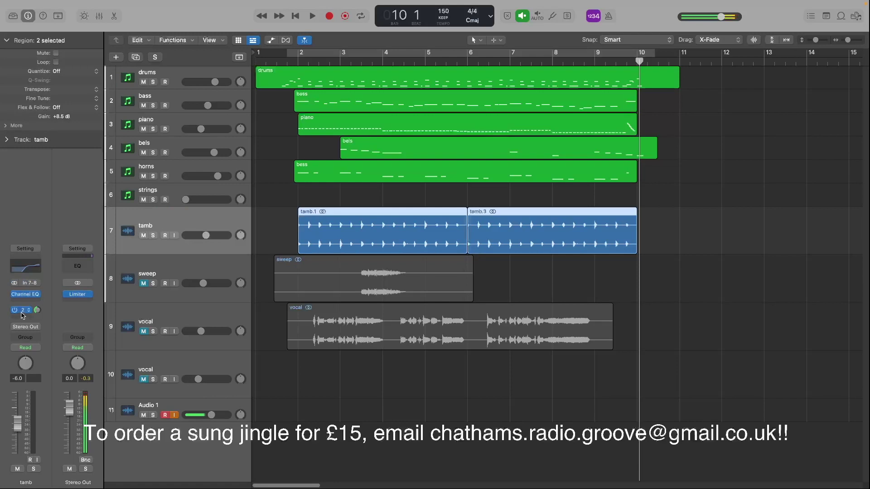
pyautogui.click(28, 297)
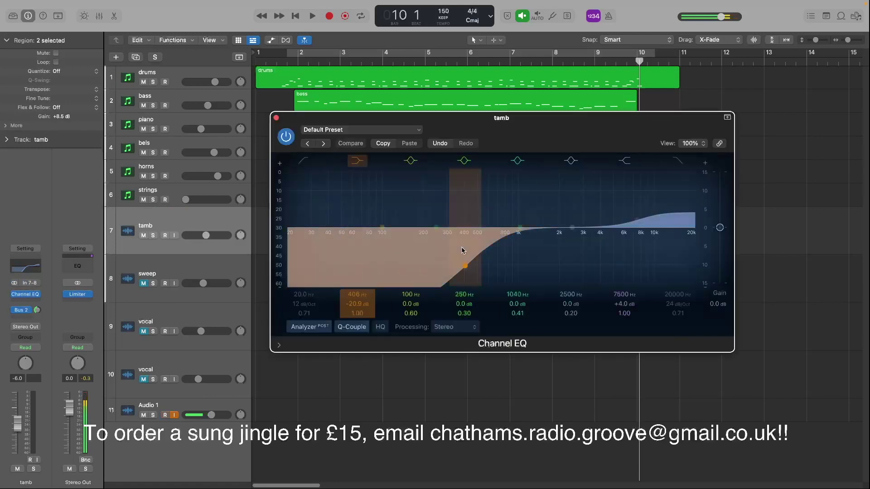
pyautogui.click(276, 118)
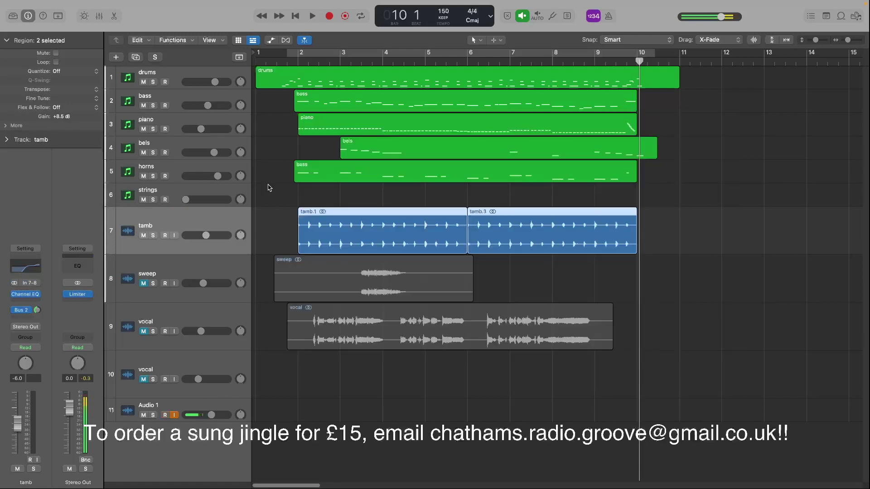
# Step: Listen to the tamb track soloed, turn its solo off and play it within the full arrangement
pyautogui.click(153, 236)
pyautogui.press('space')
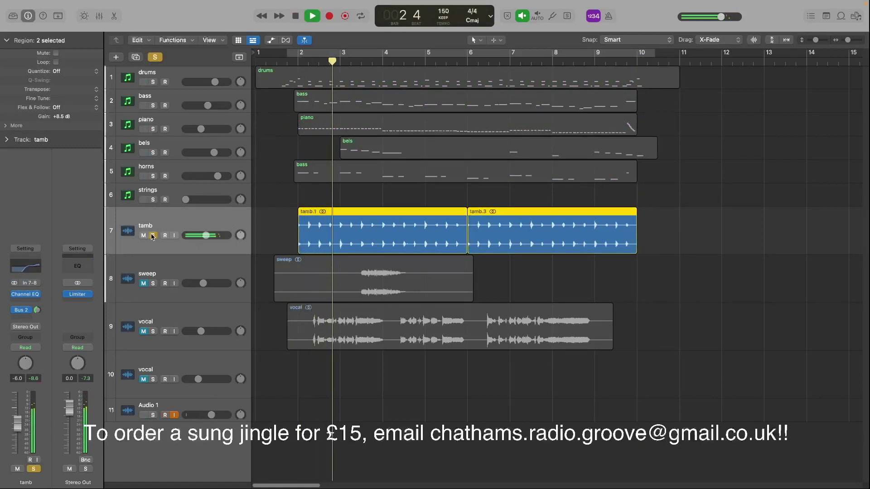
pyautogui.press('space')
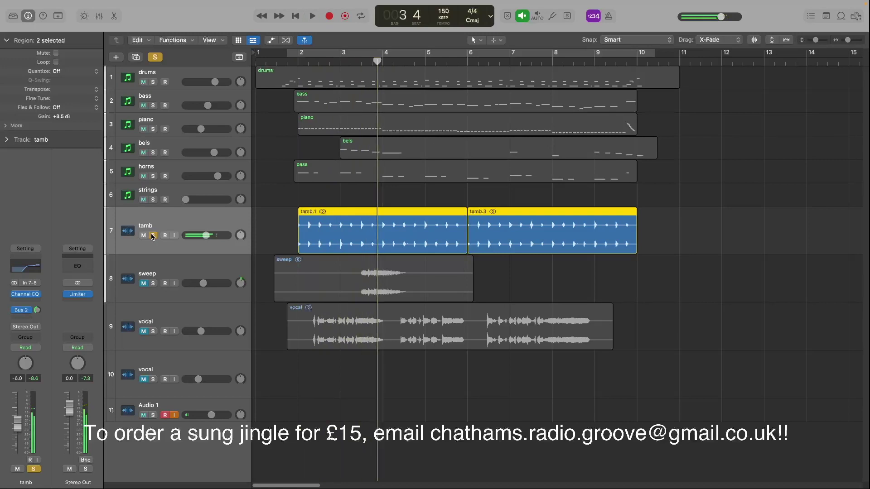
pyautogui.click(152, 236)
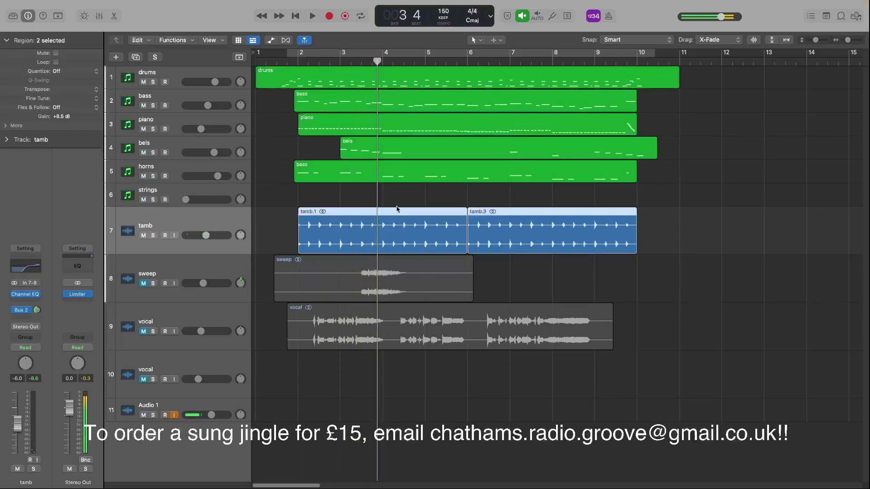
pyautogui.press('space')
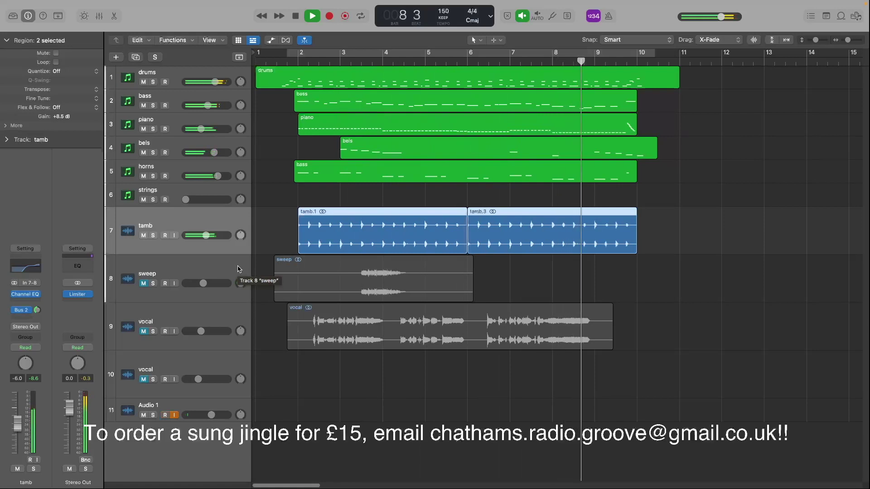
pyautogui.press('space')
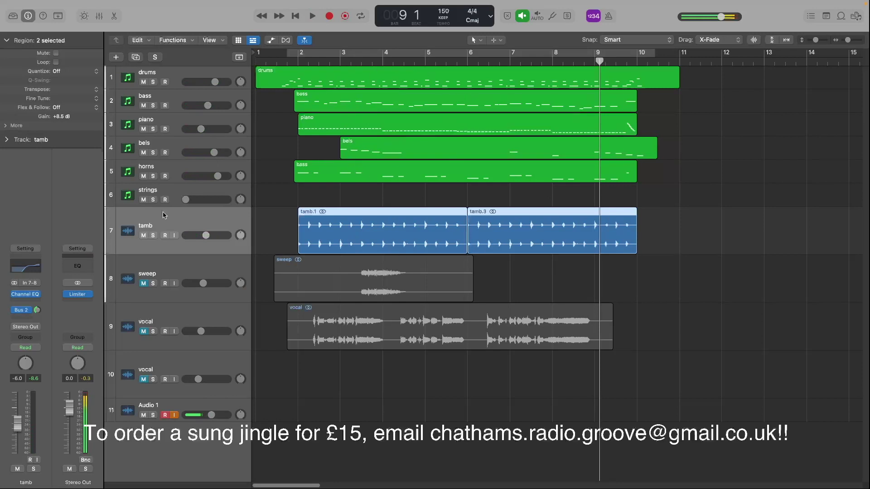
# Step: Unmute the sweep track, solo it together with Audio 1, and play the sweep from about bar 3
pyautogui.click(144, 284)
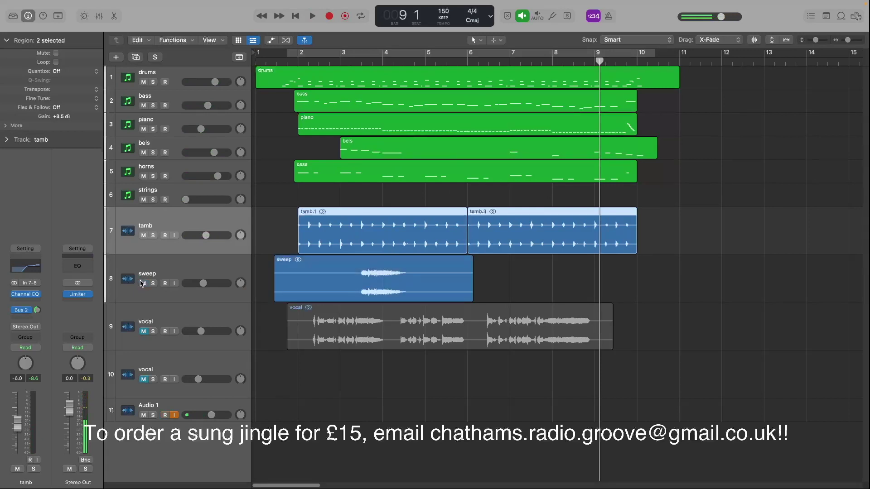
pyautogui.click(153, 284)
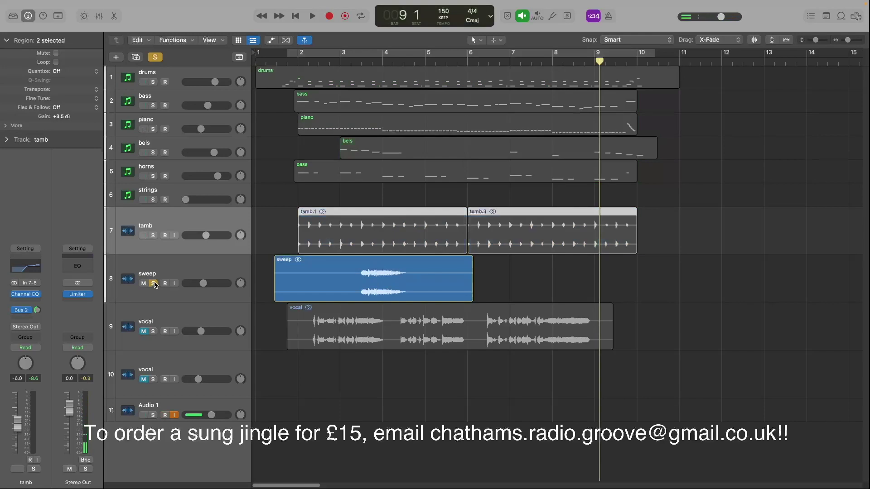
pyautogui.click(153, 415)
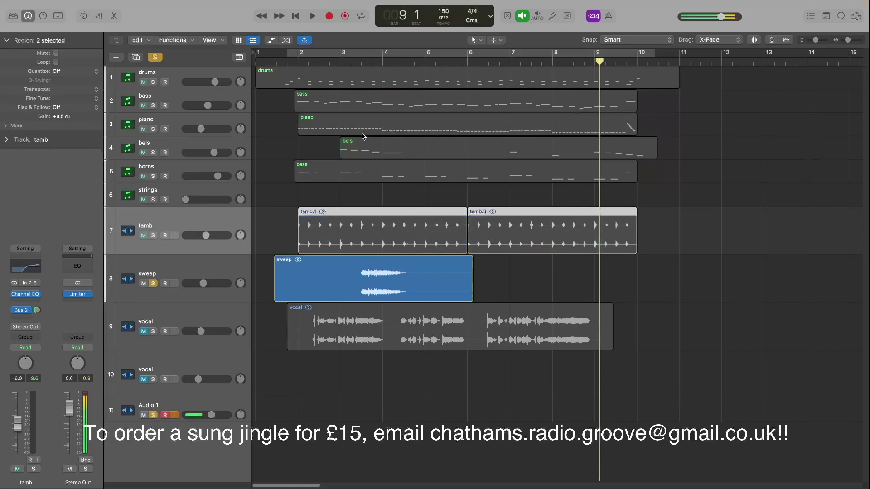
pyautogui.click(351, 61)
pyautogui.press('space')
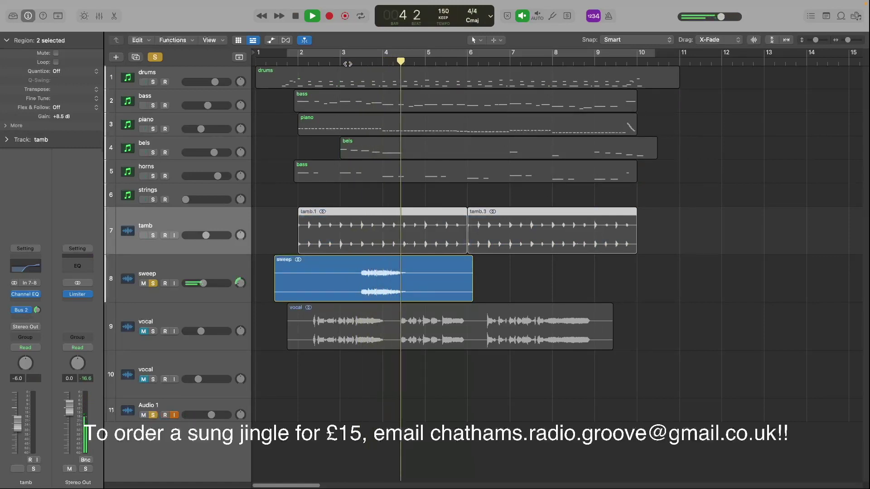
pyautogui.press('space')
# Step: Inspect the Phasis and Channel EQ plug-ins on the sweep track and close both windows
pyautogui.click(188, 271)
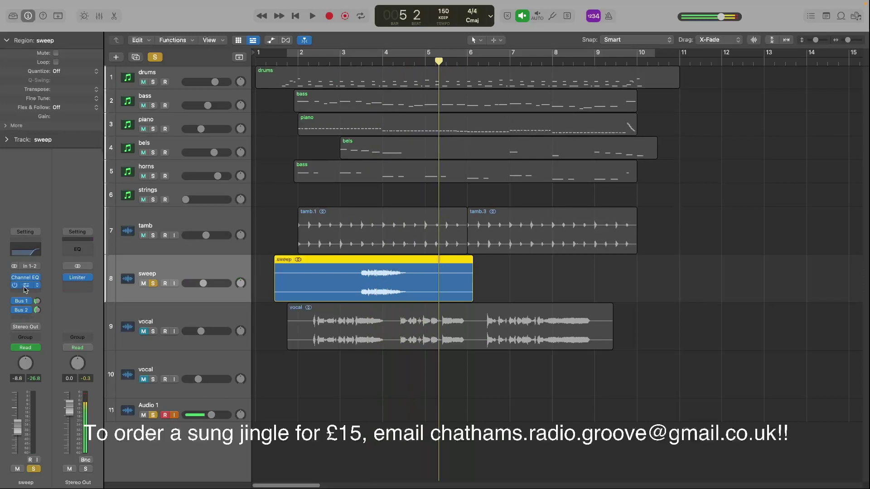
pyautogui.click(25, 287)
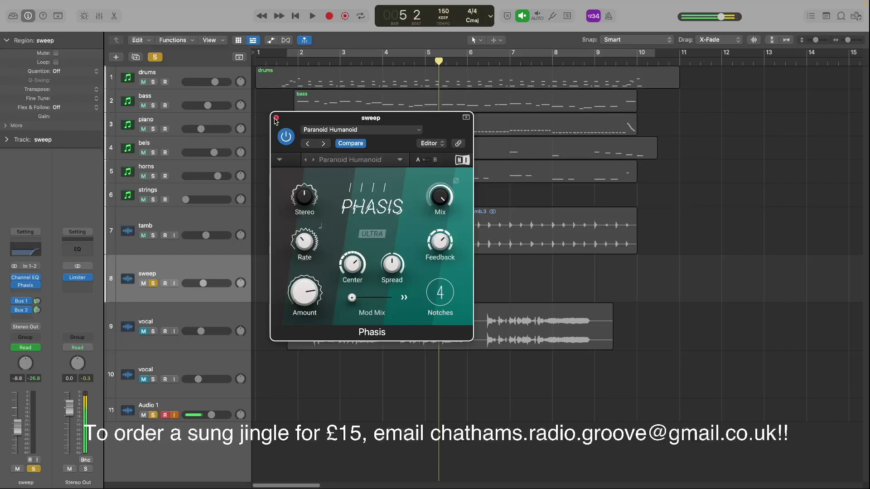
pyautogui.click(276, 118)
pyautogui.click(25, 277)
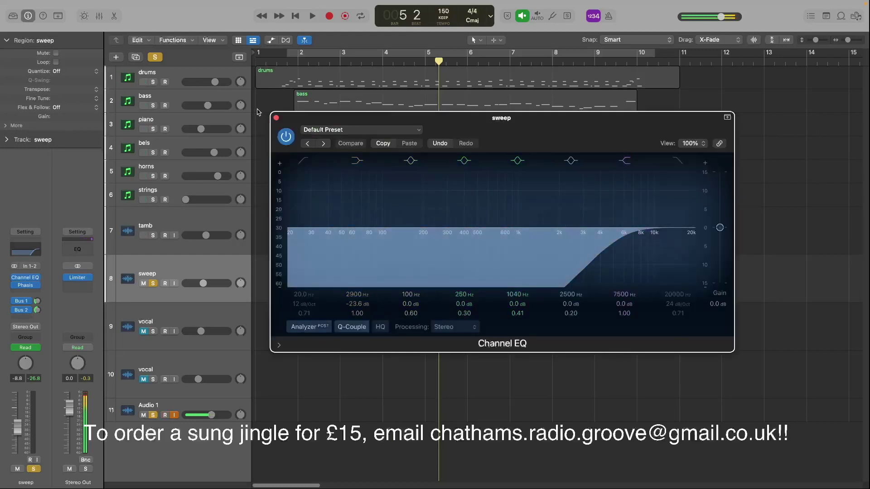
pyautogui.click(276, 118)
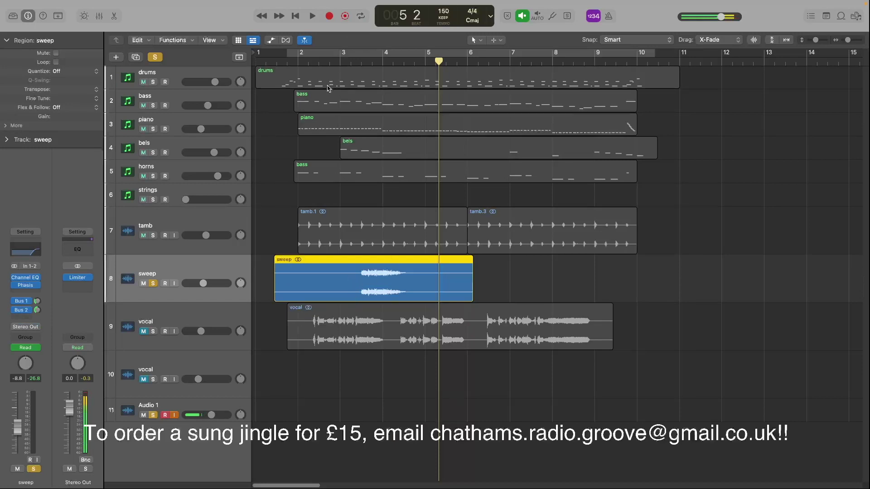
# Step: Replay the soloed sweep, turn off the solos on sweep and Audio 1, and play it within the full arrangement
pyautogui.doubleClick(345, 61)
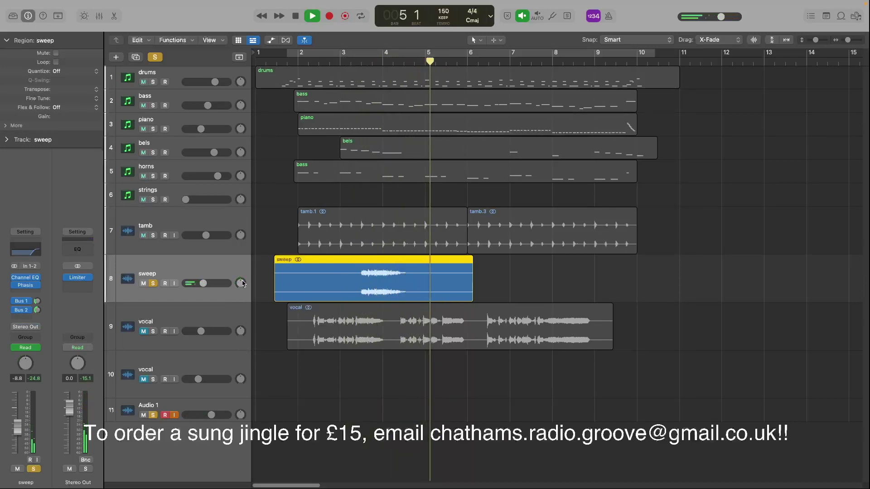
pyautogui.press('space')
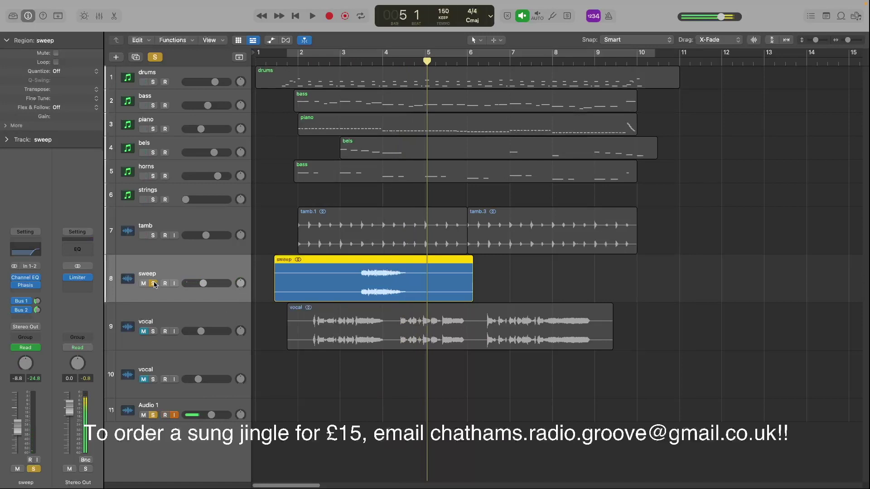
pyautogui.click(153, 283)
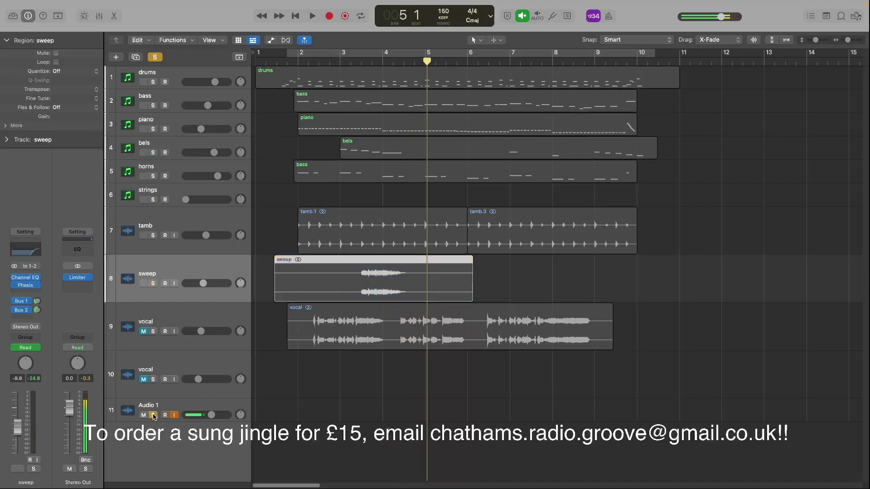
pyautogui.click(153, 415)
pyautogui.press('space')
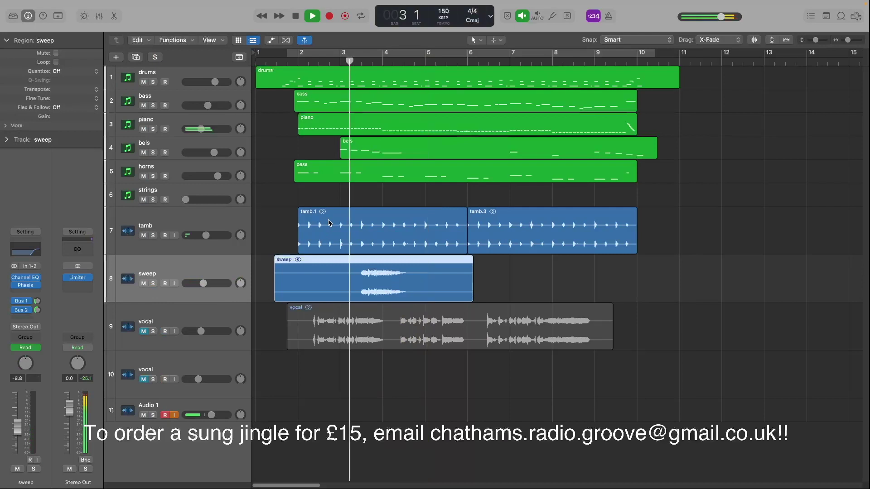
pyautogui.press('space')
pyautogui.click(288, 72)
pyautogui.press('space')
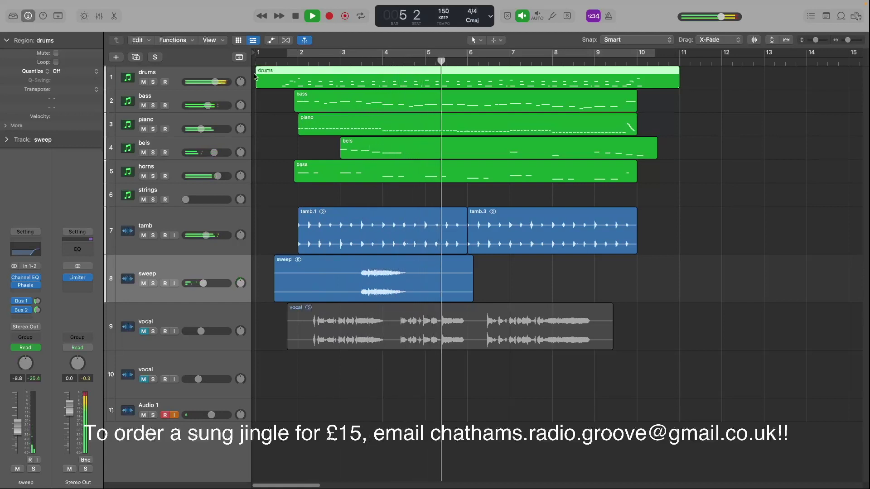
pyautogui.press('space')
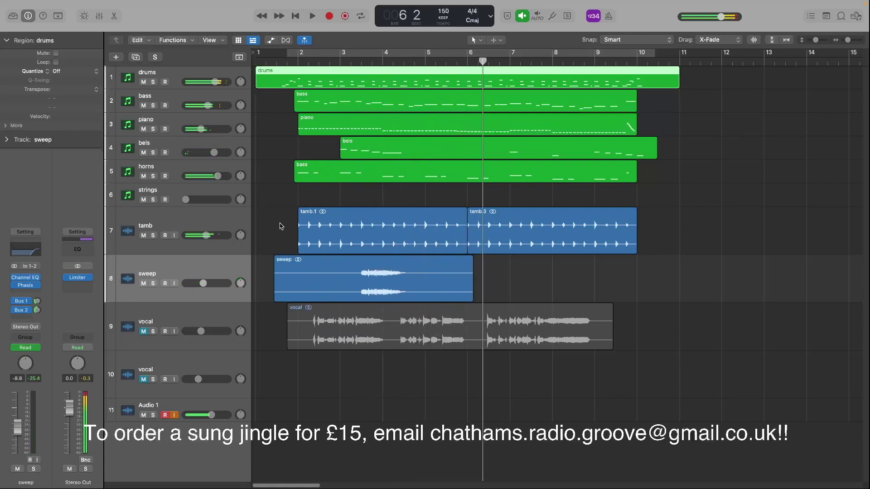
# Step: Unmute the vocal on track 9 and play the whole arrangement from the beginning
pyautogui.click(144, 332)
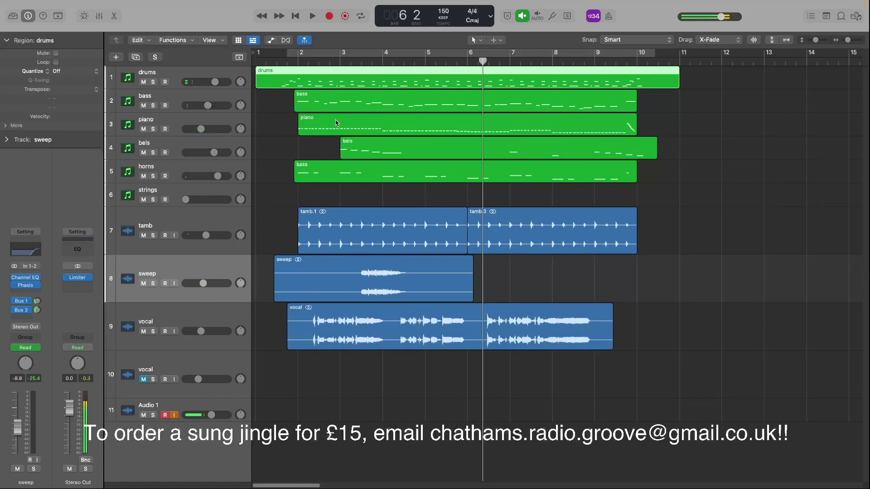
pyautogui.click(295, 17)
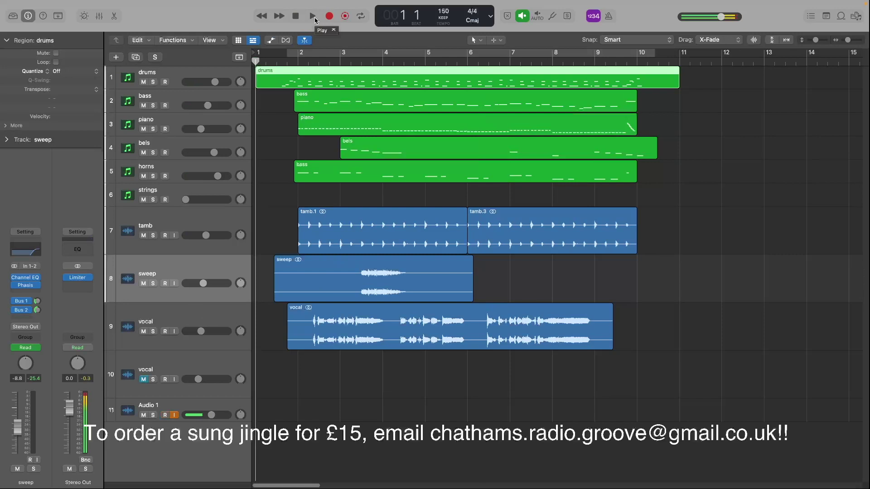
pyautogui.click(313, 16)
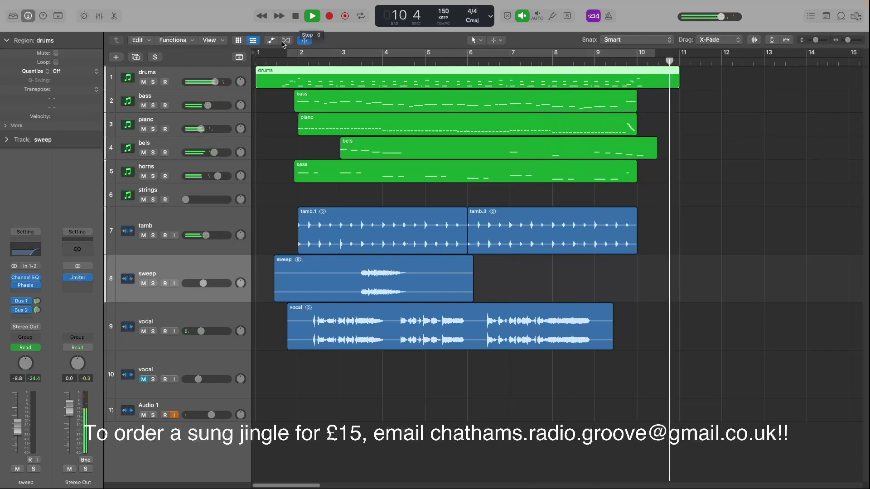
pyautogui.click(294, 18)
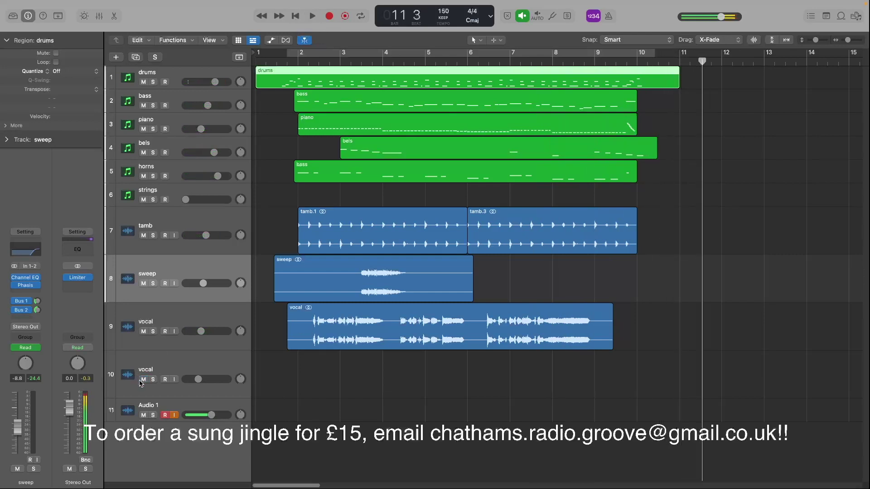
# Step: Play the arrangement from the beginning with both vocal tracks in the mix
pyautogui.press('Return')
pyautogui.press('space')
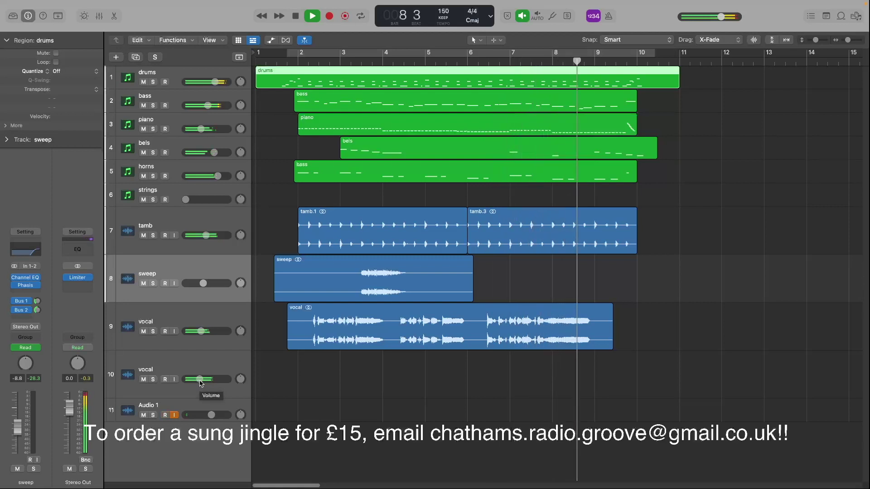
pyautogui.press('space')
# Step: Open Melodyne on the second vocal track, audition the high final note and move it down to G4
pyautogui.click(173, 361)
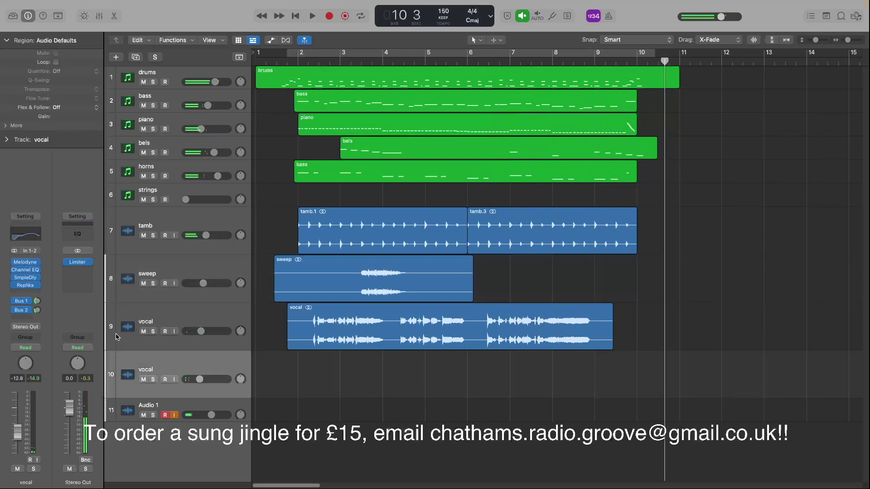
pyautogui.click(26, 263)
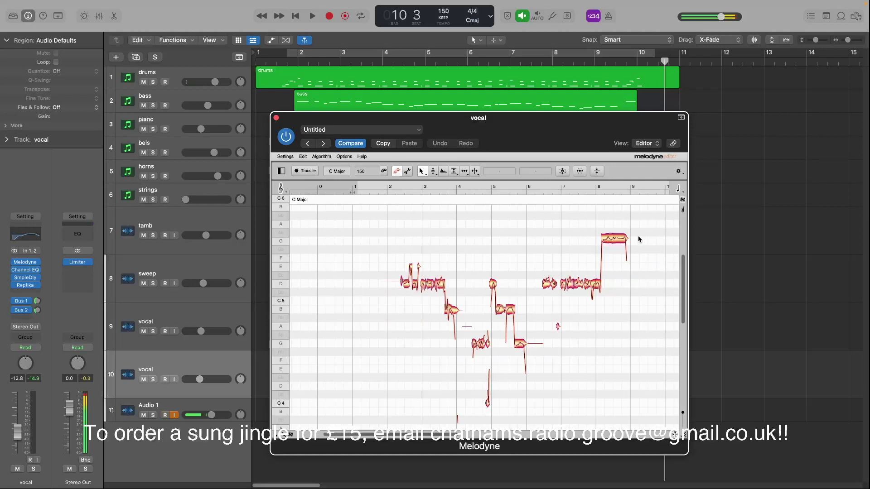
pyautogui.click(623, 240)
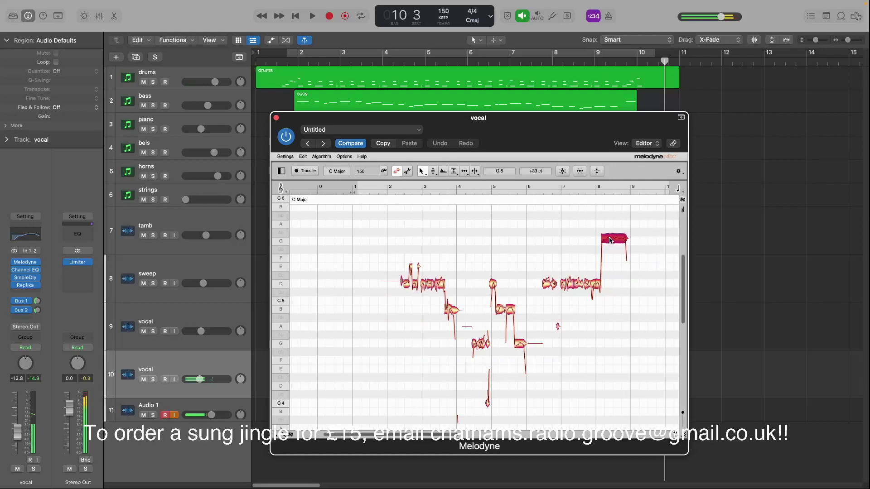
pyautogui.doubleClick(555, 236)
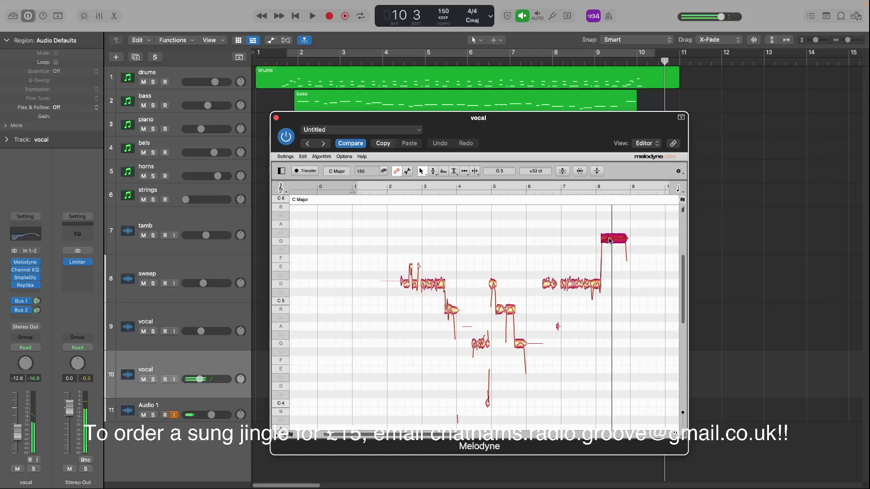
pyautogui.moveTo(610, 240); pyautogui.dragTo(611, 308)
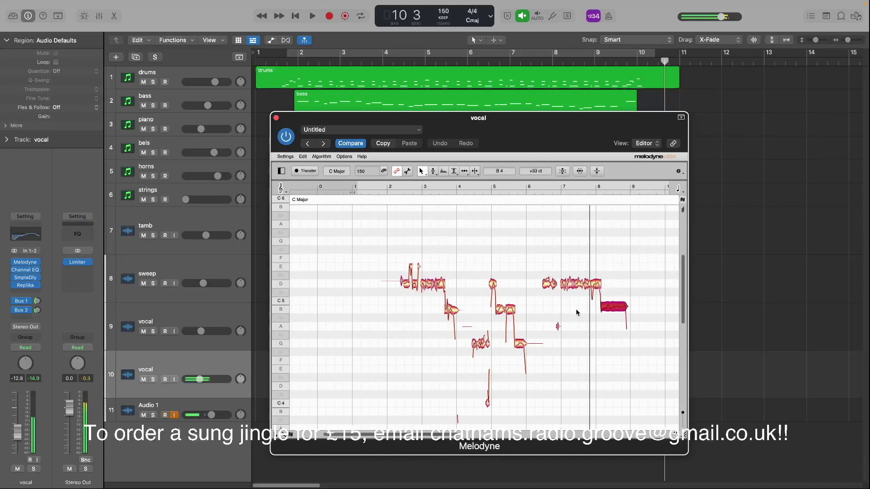
pyautogui.moveTo(612, 307); pyautogui.dragTo(612, 341)
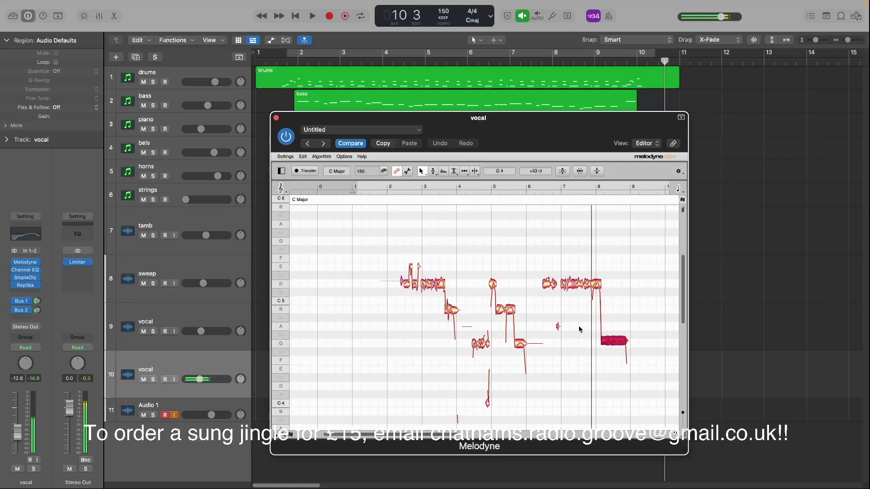
# Step: Play the arrangement from about bar 6 to hear the lowered harmony note, and close Melodyne
pyautogui.click(474, 60)
pyautogui.press('space')
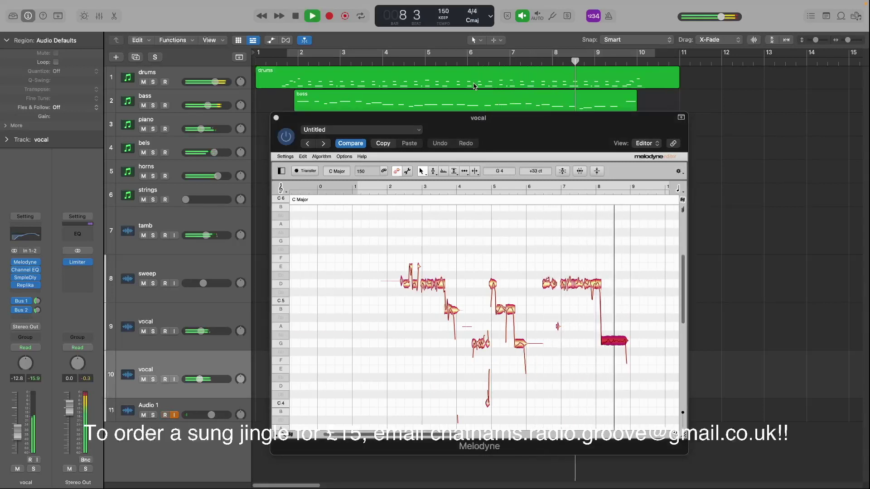
pyautogui.press('space')
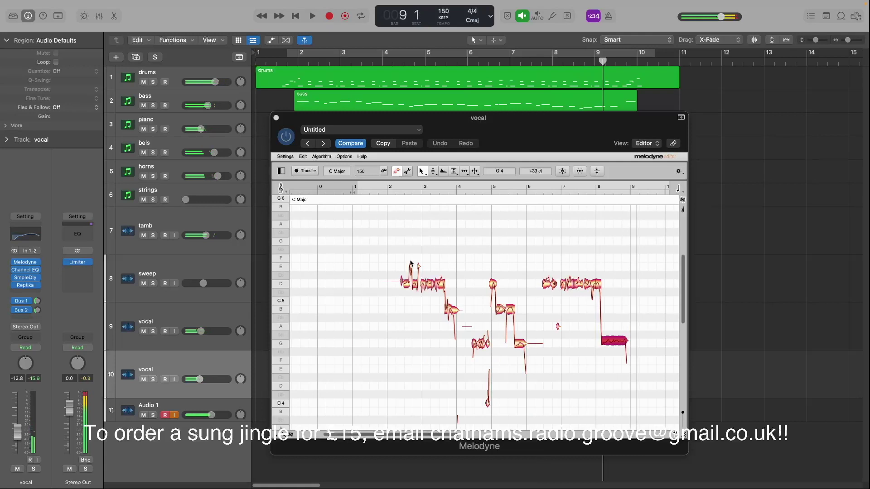
pyautogui.click(276, 119)
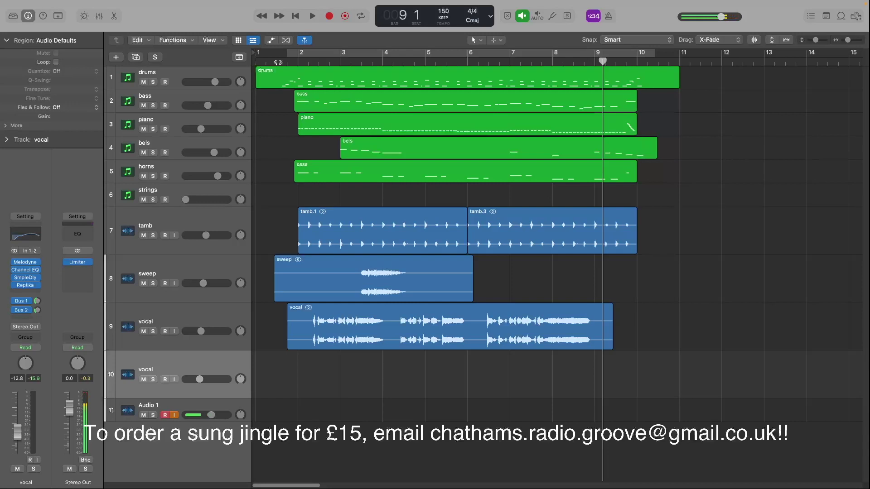
# Step: Play the full jingle from the beginning, and replay its closing section from just before bar 6
pyautogui.press('Return')
pyautogui.press('space')
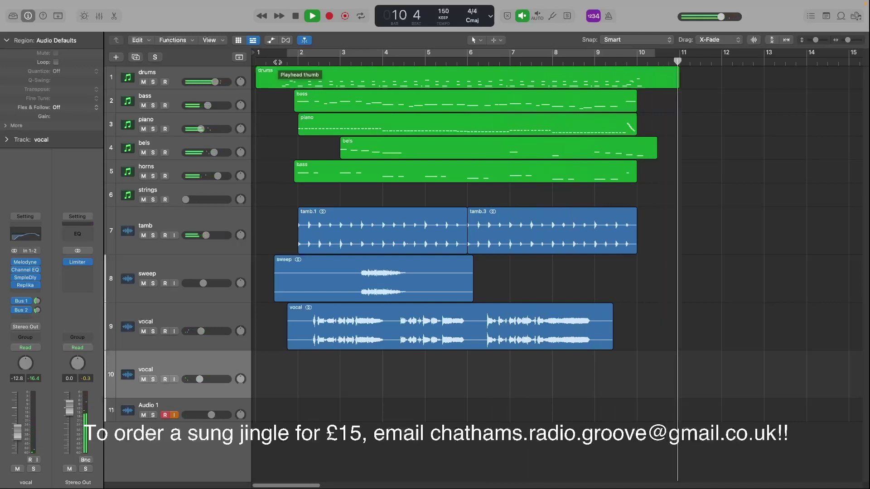
pyautogui.press('space')
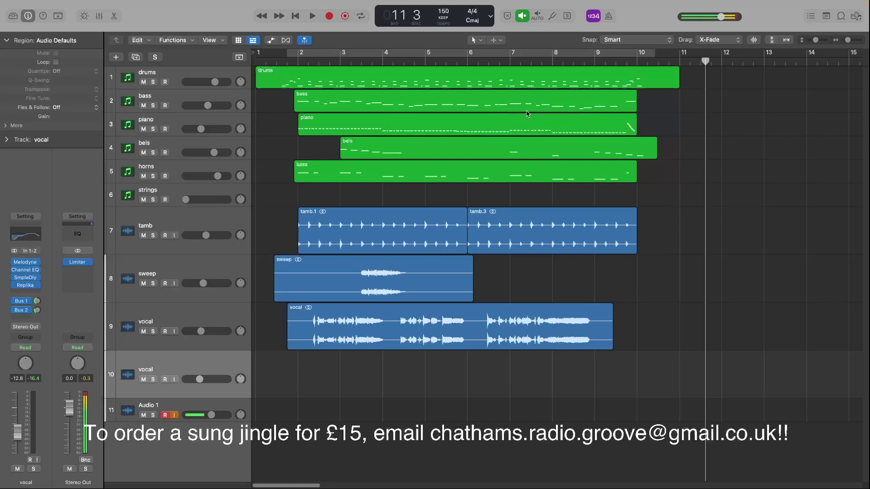
pyautogui.click(457, 59)
pyautogui.press('space')
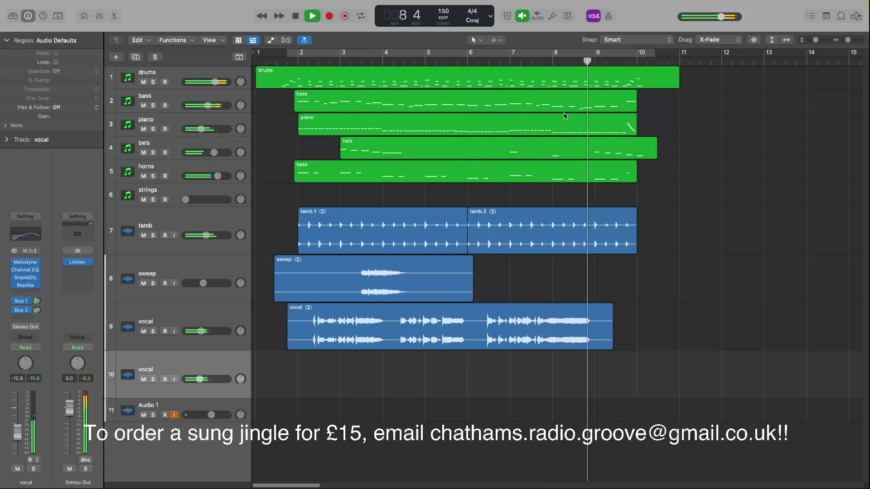
pyautogui.press('space')
# Step: Split the drums, bass, piano, bels and horns regions at bar 9, splitting the crossing notes, and play from bar 8
pyautogui.click(594, 61)
pyautogui.moveTo(618, 195); pyautogui.dragTo(596, 85)
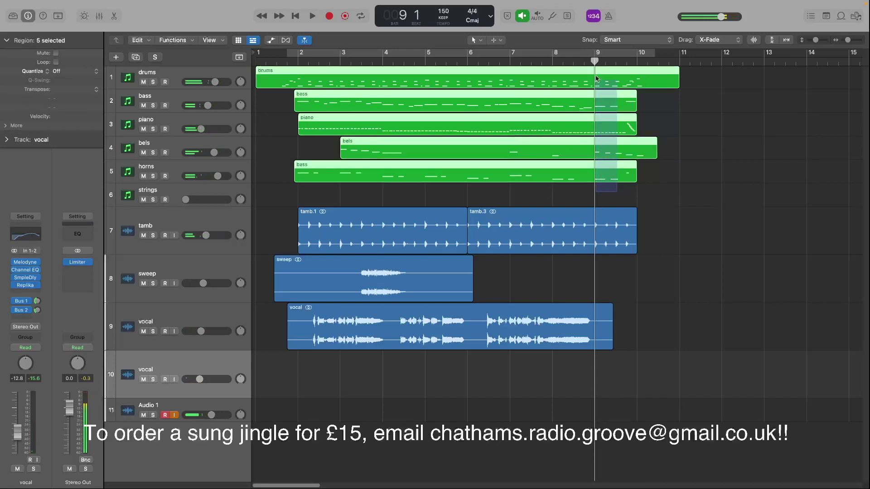
pyautogui.rightClick(593, 85)
pyautogui.click(609, 89)
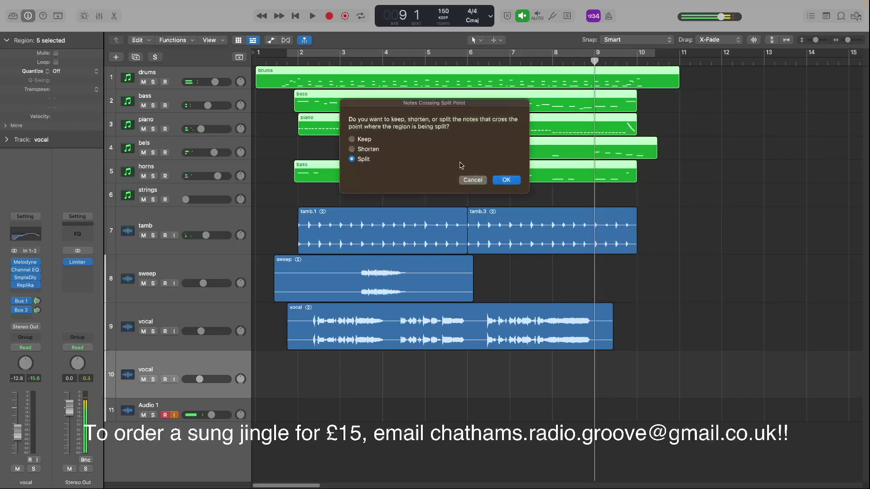
pyautogui.click(507, 181)
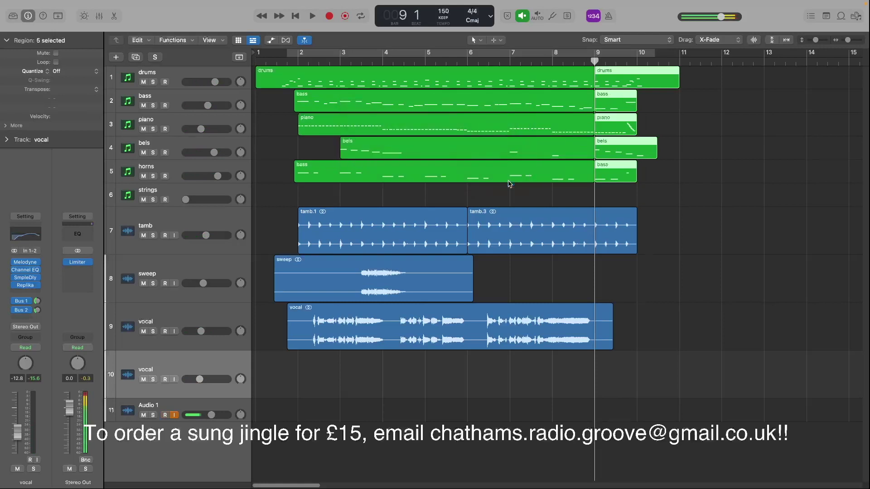
pyautogui.doubleClick(551, 64)
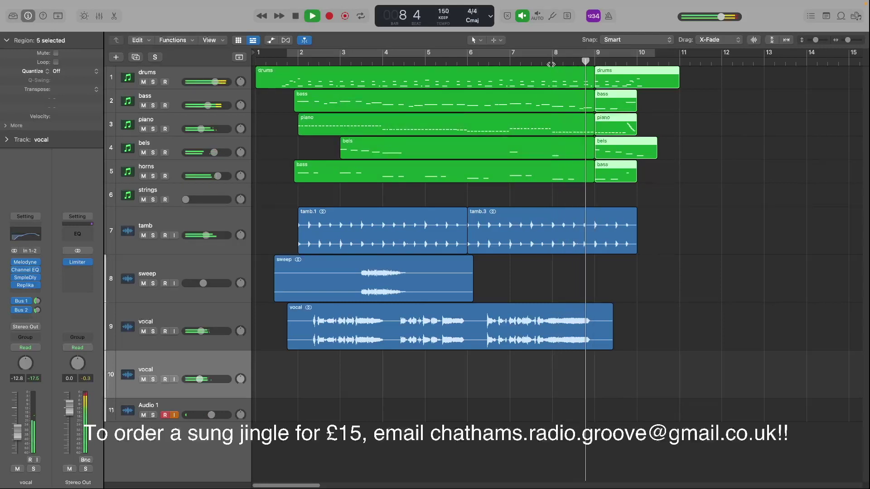
# Step: Stop playback and split the drums, bass, piano, bels and horns regions at bar 8
pyautogui.press('space')
pyautogui.moveTo(551, 191); pyautogui.dragTo(553, 82)
pyautogui.rightClick(552, 81)
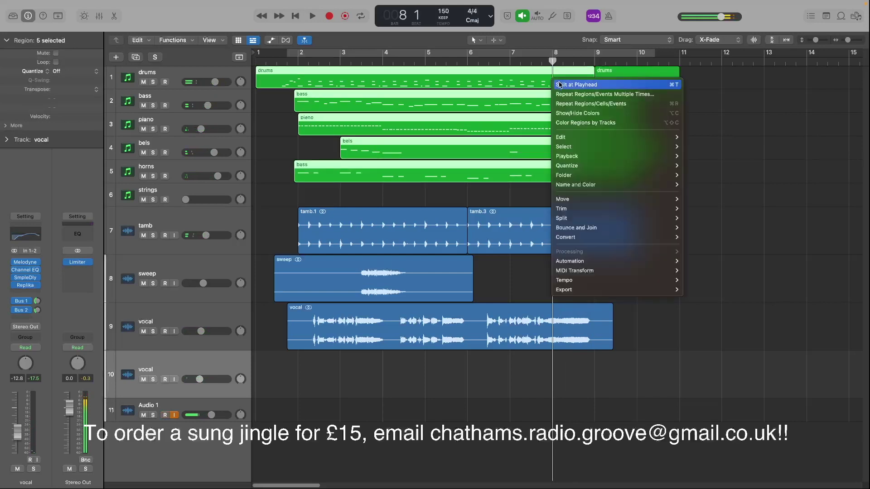
pyautogui.click(560, 85)
pyautogui.click(506, 180)
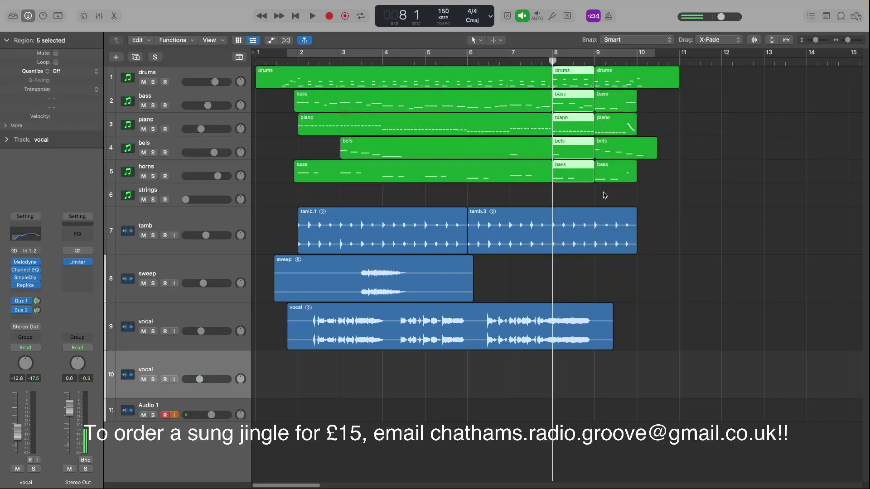
# Step: Move the five ending regions from bar 9 to bar 12, fill bars 9 to 11 with copies of the bar 8 section, and play it
pyautogui.moveTo(621, 198); pyautogui.dragTo(756, 81)
pyautogui.moveTo(611, 84); pyautogui.dragTo(655, 87)
pyautogui.click(651, 174)
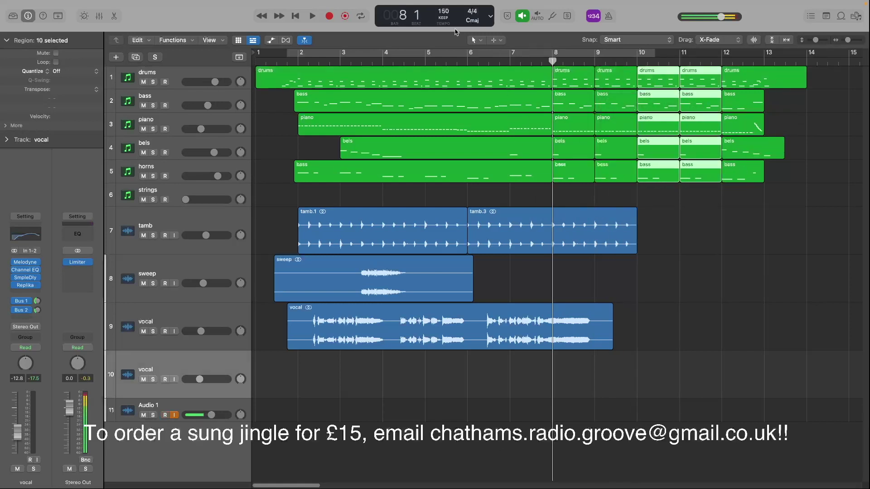
pyautogui.press('space')
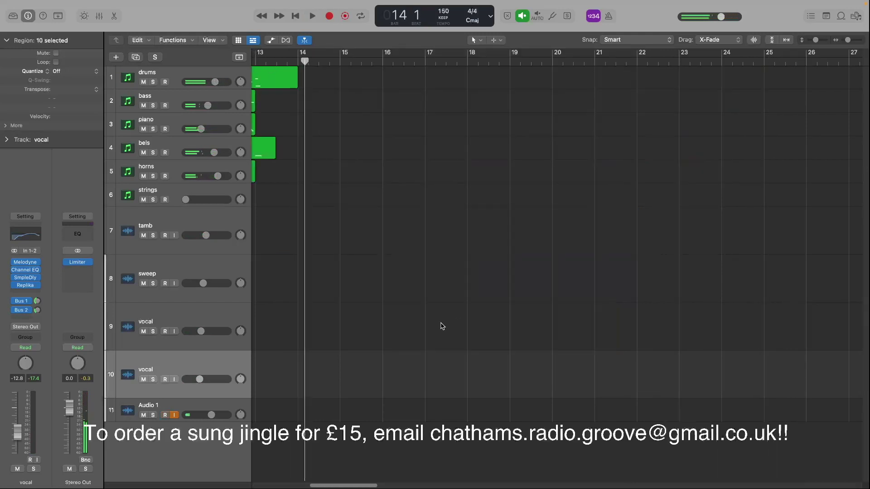
pyautogui.press('space')
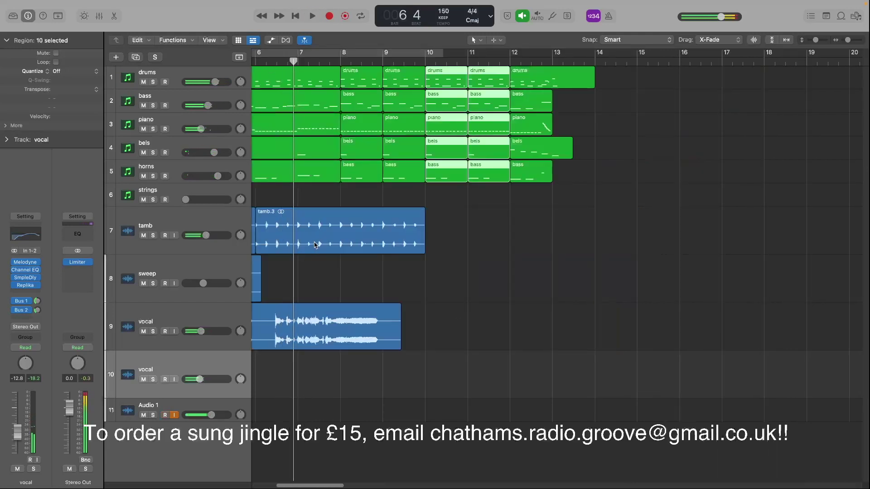
# Step: Copy the tamb.3 region to bar 10 and play the extended ending from just before bar 9
pyautogui.moveTo(303, 246); pyautogui.dragTo(475, 253)
pyautogui.click(379, 69)
pyautogui.click(378, 63)
pyautogui.press('space')
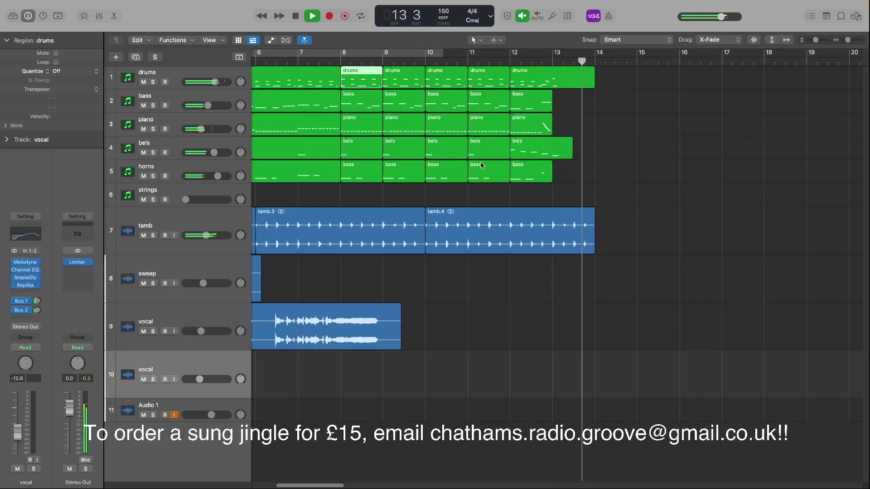
pyautogui.press('space')
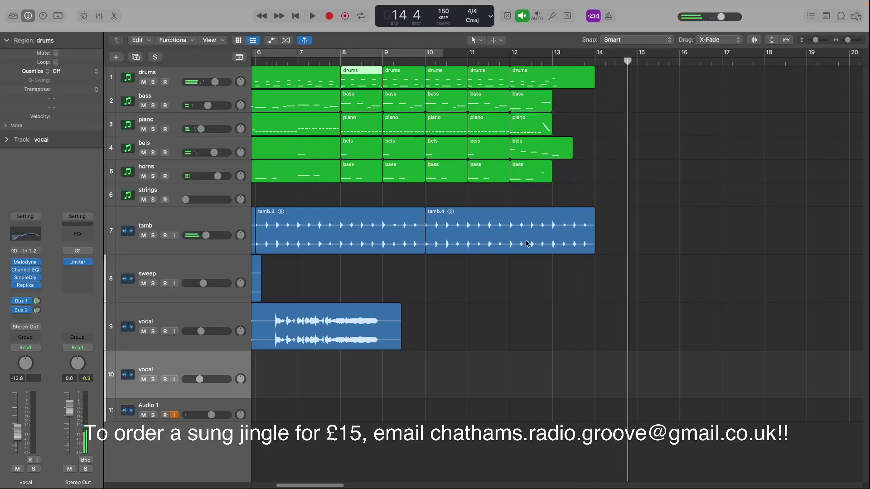
# Step: Record a voice-over on the Audio 1 track from bar 6 beat 4 until just past bar 14
pyautogui.click(290, 62)
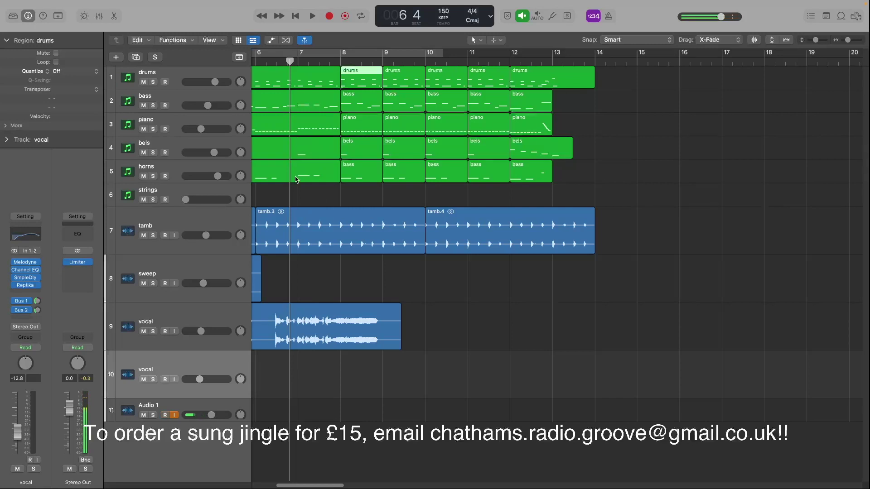
pyautogui.press('r')
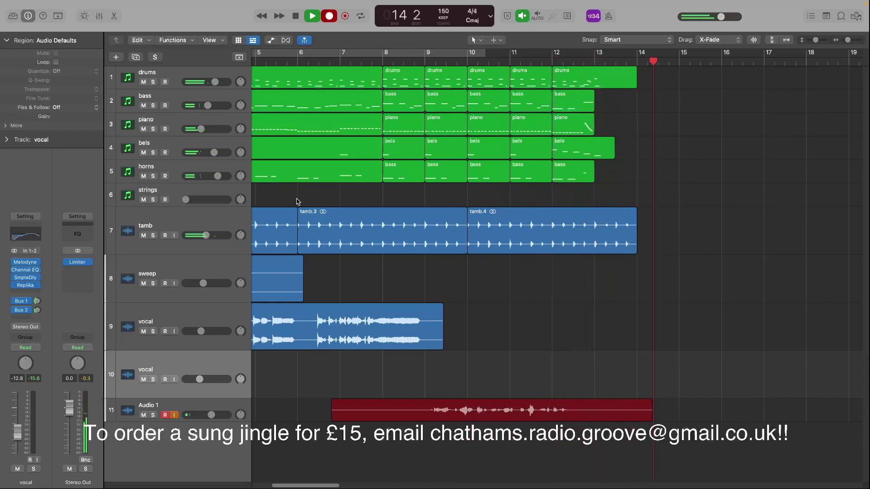
pyautogui.press('space')
# Step: Extend the last tambourine region past bar 14, split it at bar 13 beat 3, and place a short piece at bar 14
pyautogui.moveTo(632, 245); pyautogui.dragTo(639, 246)
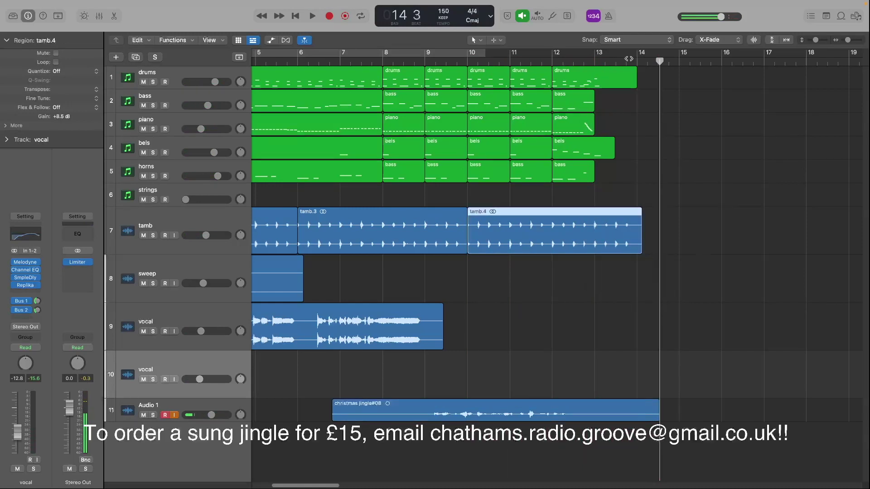
pyautogui.click(616, 61)
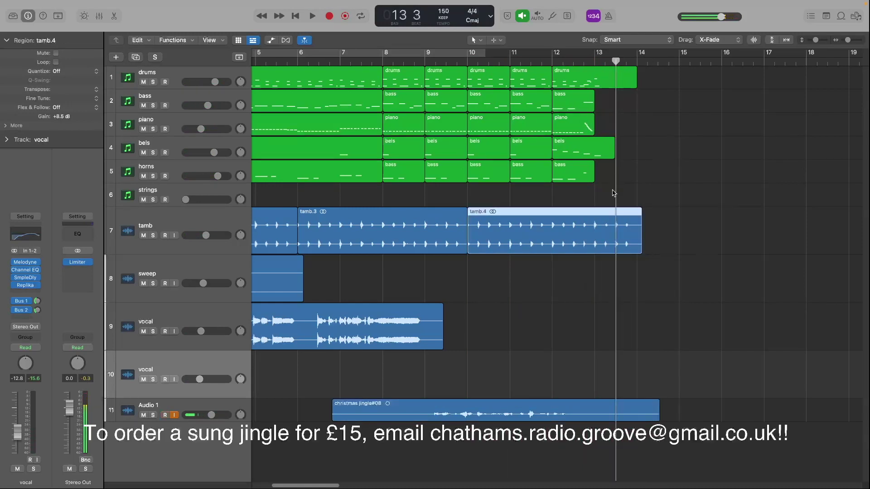
pyautogui.rightClick(611, 235)
pyautogui.click(620, 239)
pyautogui.moveTo(639, 238)
pyautogui.mouseDown()
pyautogui.moveTo(633, 241)
pyautogui.moveTo(647, 244)
pyautogui.mouseUp()
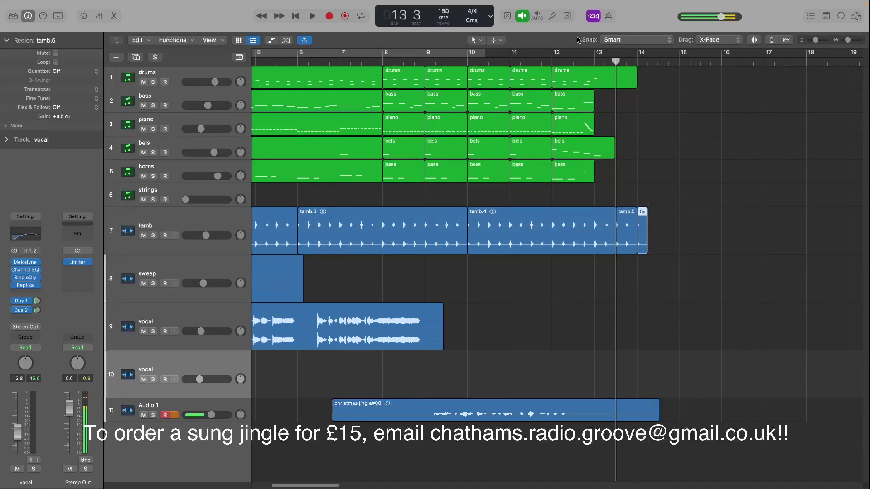
# Step: Play the ending from bar 12, trim the final tambourine piece slightly shorter, and replay from about bar 13 beat 3
pyautogui.click(572, 59)
pyautogui.press('space')
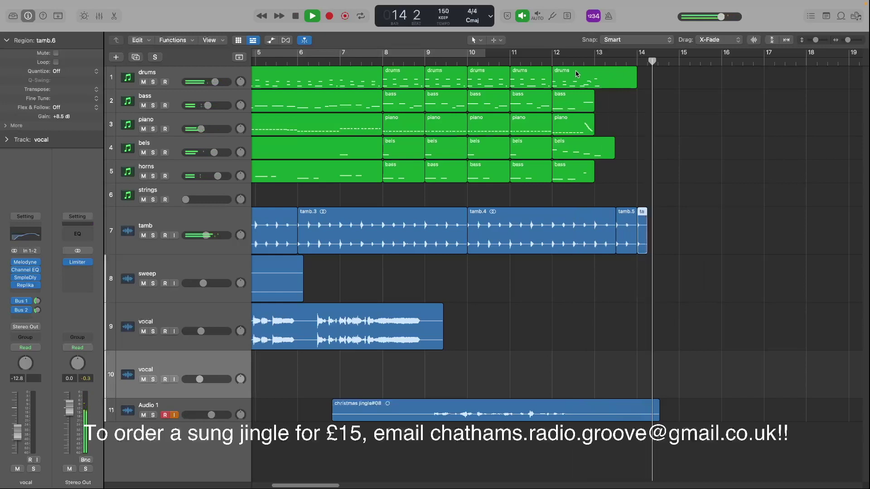
pyautogui.press('space')
pyautogui.moveTo(647, 245); pyautogui.dragTo(644, 246)
pyautogui.click(611, 63)
pyautogui.press('space')
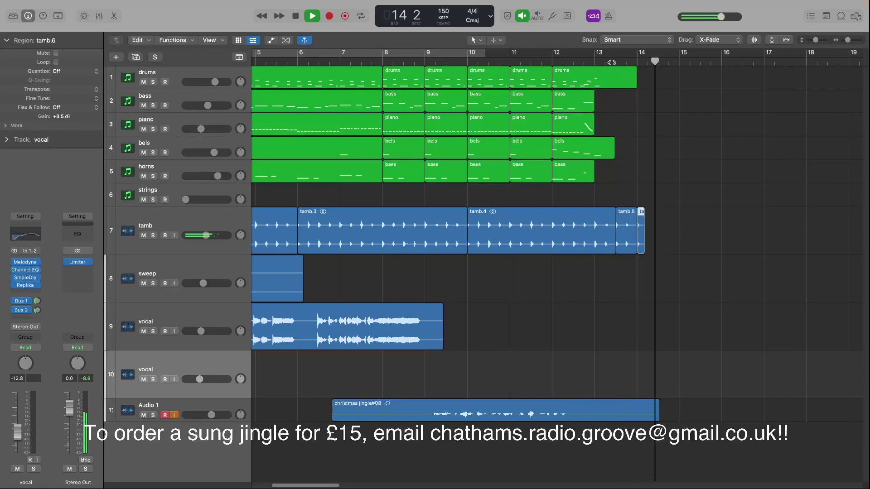
pyautogui.press('space')
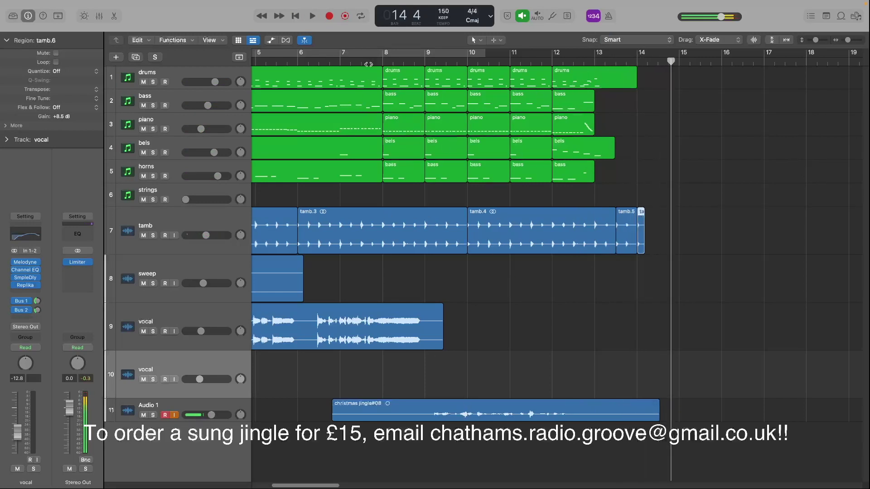
# Step: Play the extended section with the recorded voice-over, and bounce the Audio 1 region in place to a new track
pyautogui.press('space')
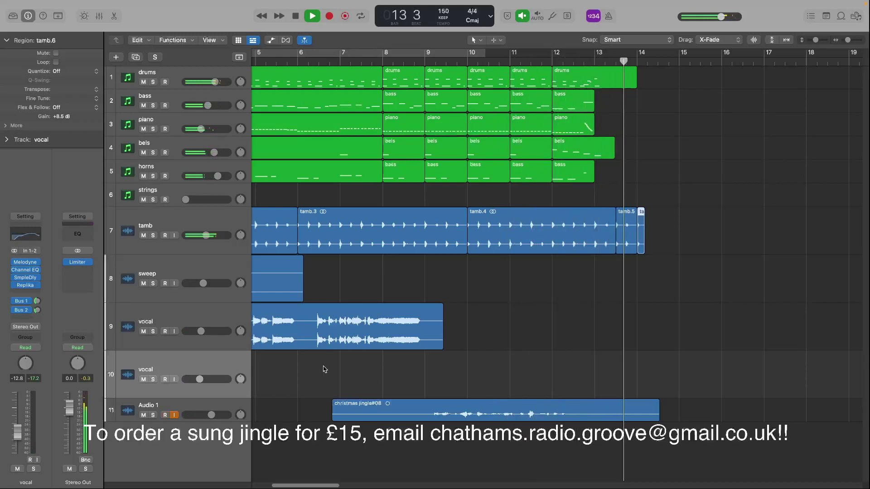
pyautogui.press('space')
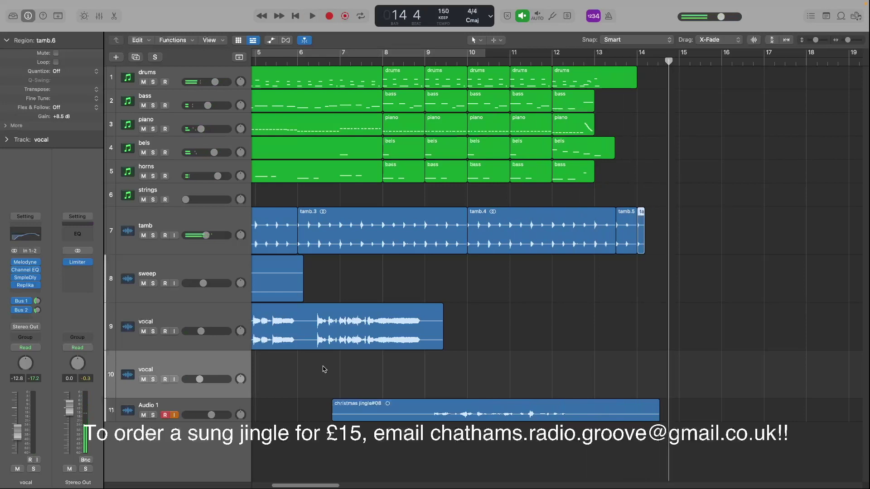
pyautogui.click(236, 419)
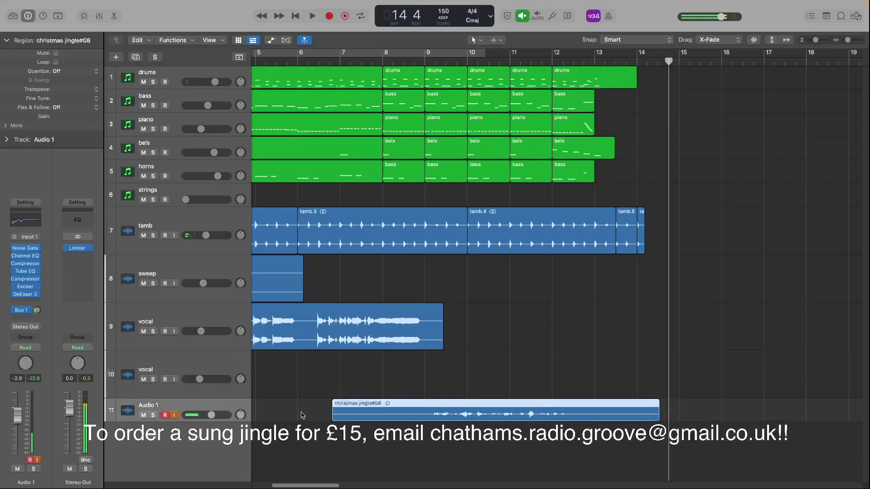
pyautogui.hotkey('ctrl', 'b')
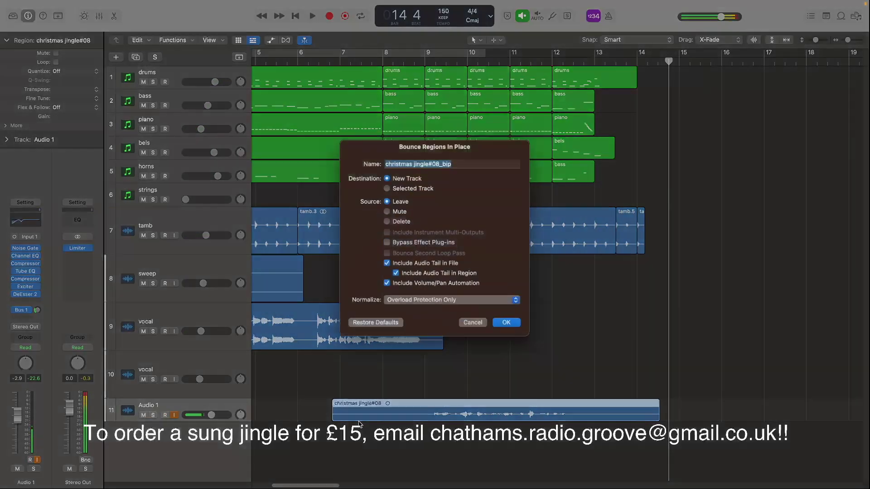
pyautogui.press('Return')
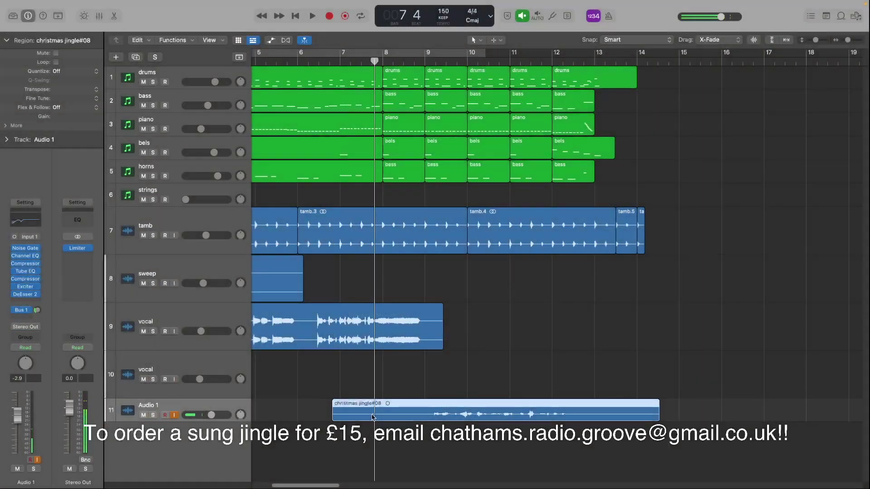
# Step: Delete the original recorded region on Audio 1 together with its audio file
pyautogui.click(412, 411)
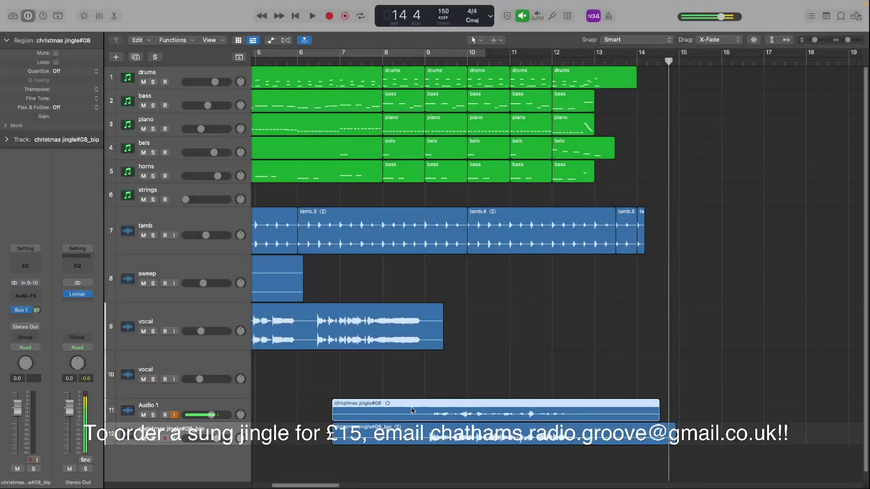
pyautogui.press('Delete')
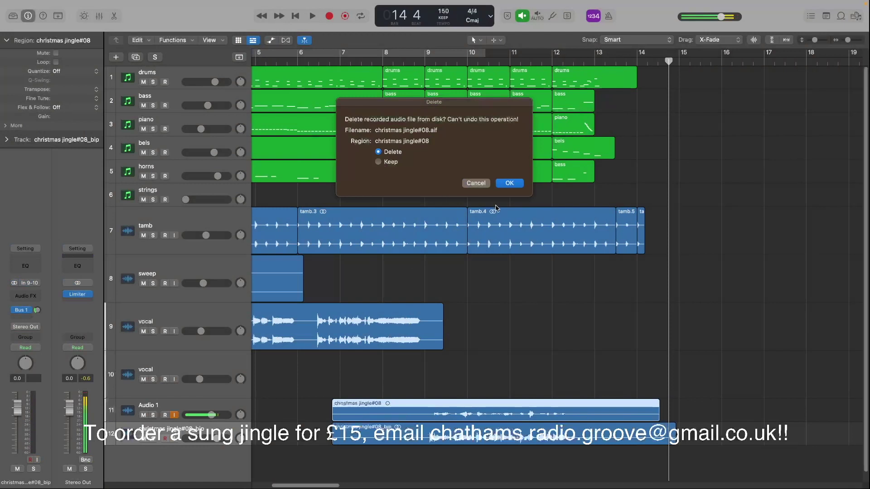
pyautogui.press('Return')
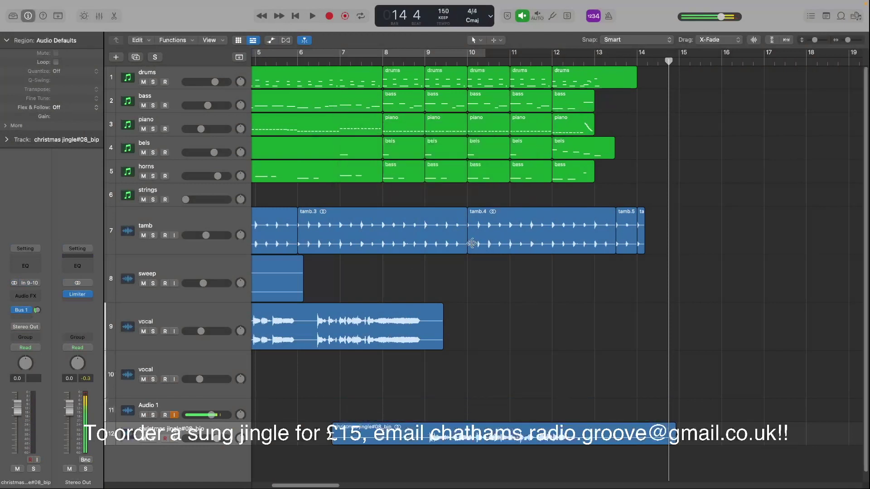
# Step: Add a Channel EQ to the bounced voice-over track and set its low shelf to 78.5 Hz and -23.5 dB while auditioning
pyautogui.click(185, 428)
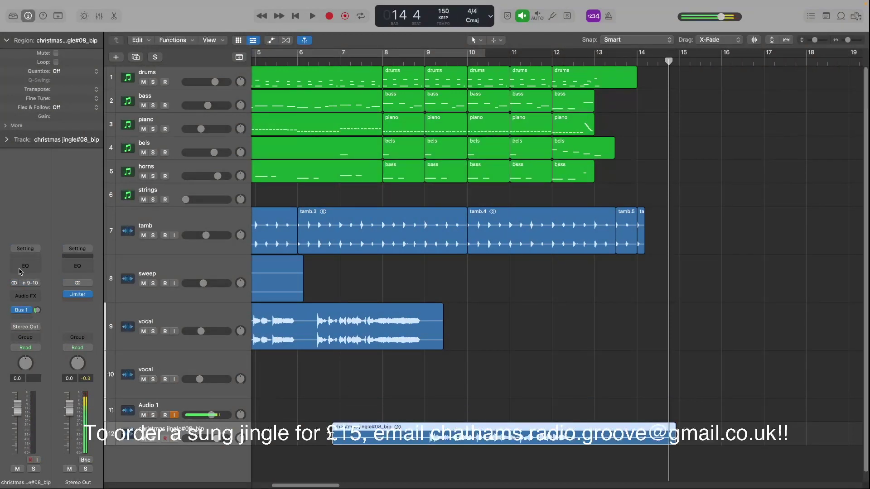
pyautogui.click(20, 271)
pyautogui.moveTo(365, 244); pyautogui.dragTo(422, 363)
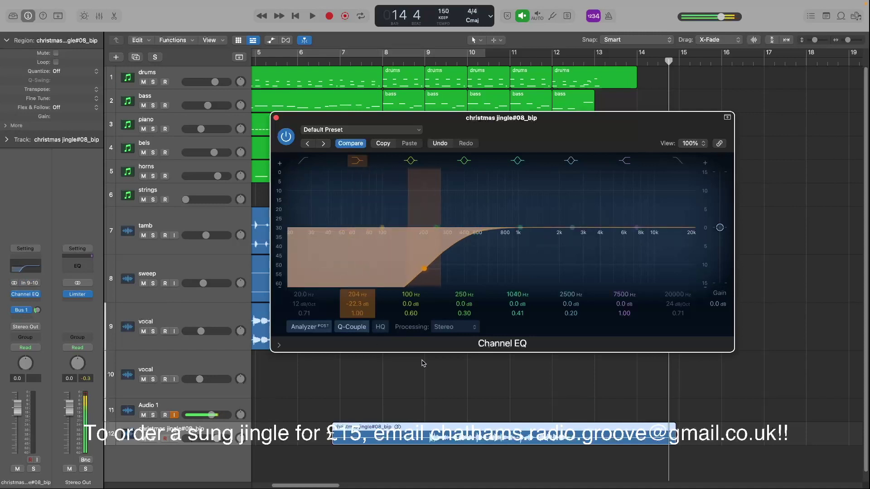
pyautogui.click(388, 56)
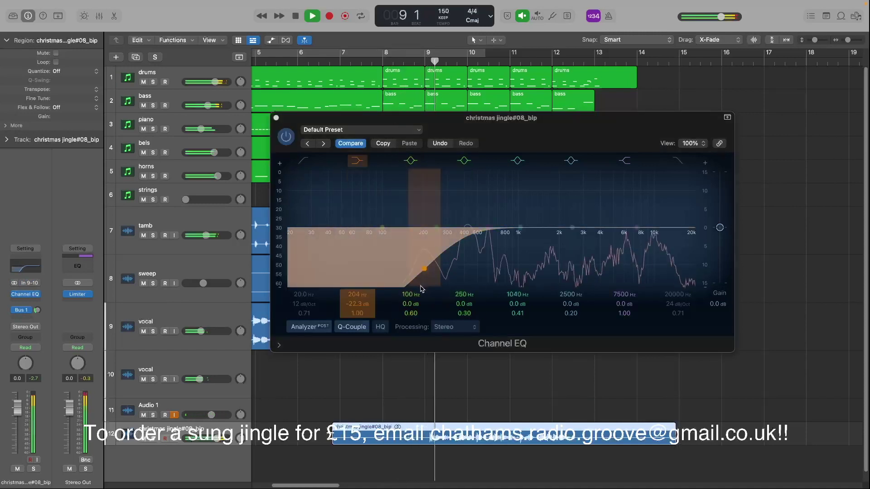
pyautogui.moveTo(421, 287); pyautogui.dragTo(370, 279)
pyautogui.press('space')
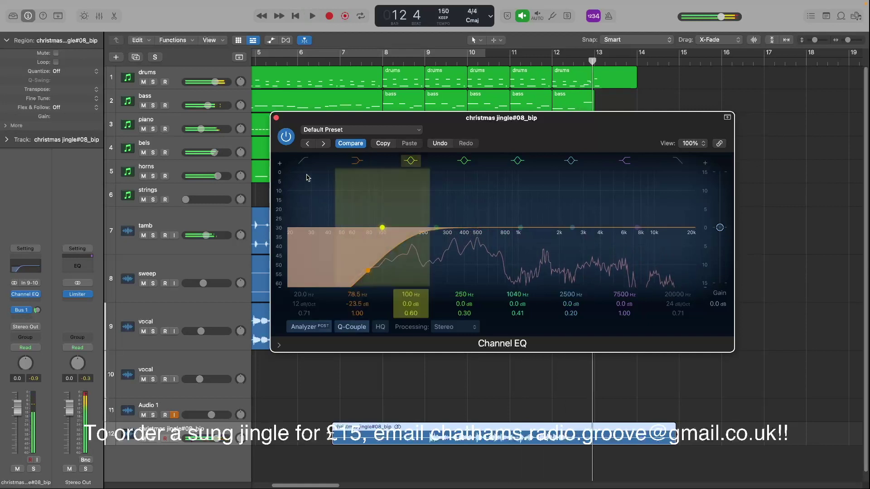
pyautogui.click(276, 117)
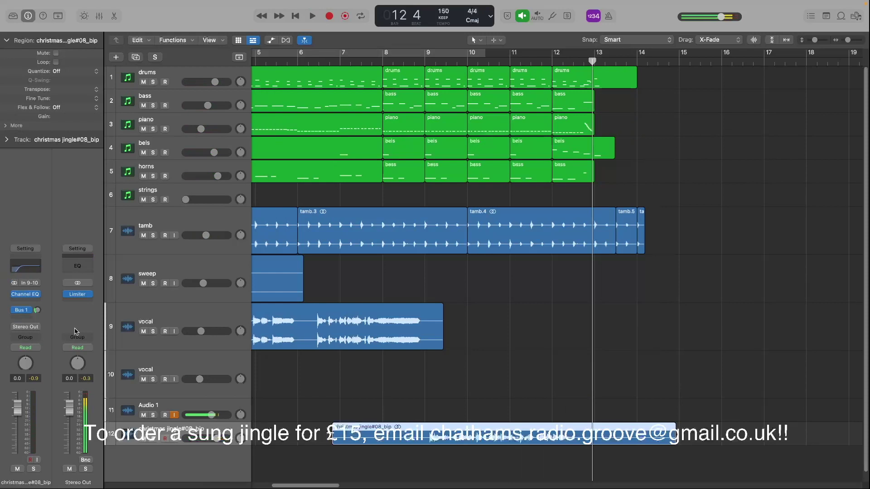
# Step: Insert a stereo Compressor below the EQ on the bounced voice-over track and adjust its ratio
pyautogui.click(19, 303)
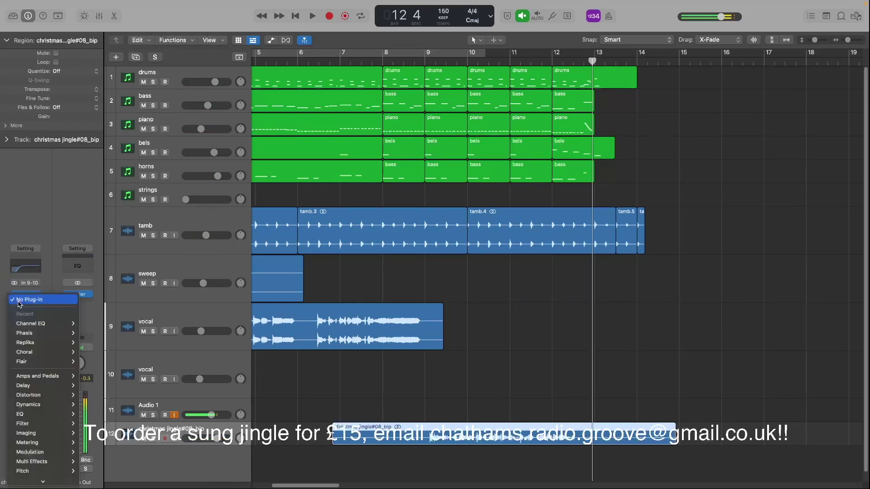
pyautogui.moveTo(39, 404)
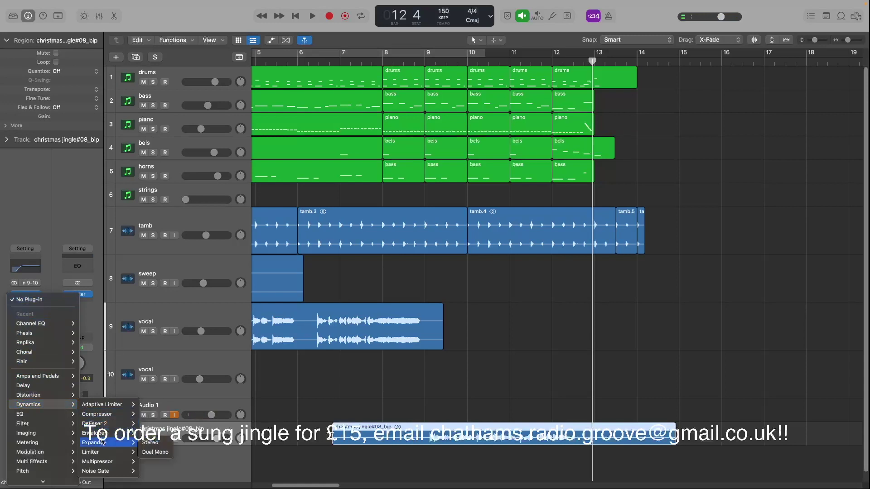
pyautogui.click(150, 414)
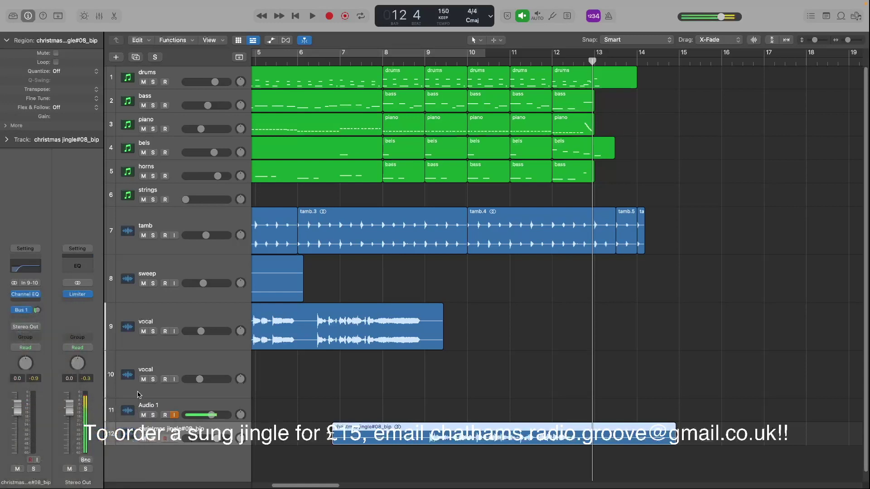
pyautogui.moveTo(450, 351); pyautogui.dragTo(448, 349)
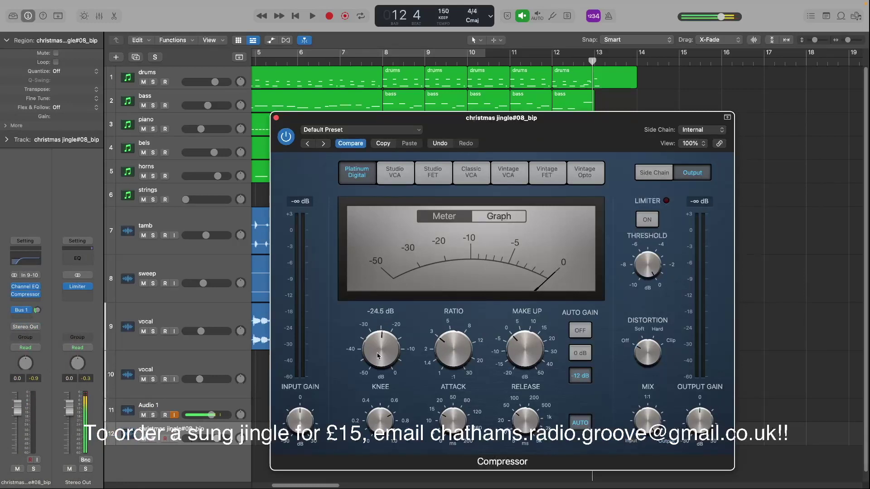
# Step: Adjust the threshold of the voice-over track's Compressor, switch on its limiter and set the limiter threshold while auditioning
pyautogui.press('space')
pyautogui.moveTo(384, 354); pyautogui.dragTo(378, 350)
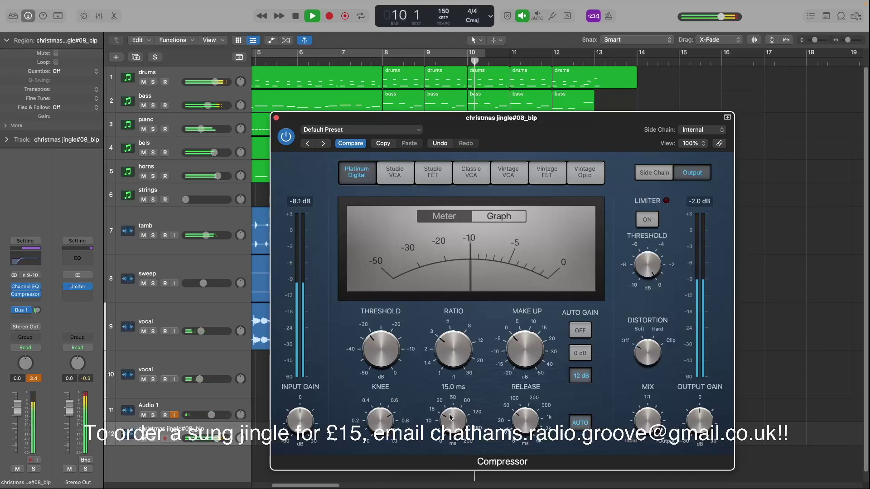
pyautogui.moveTo(456, 349)
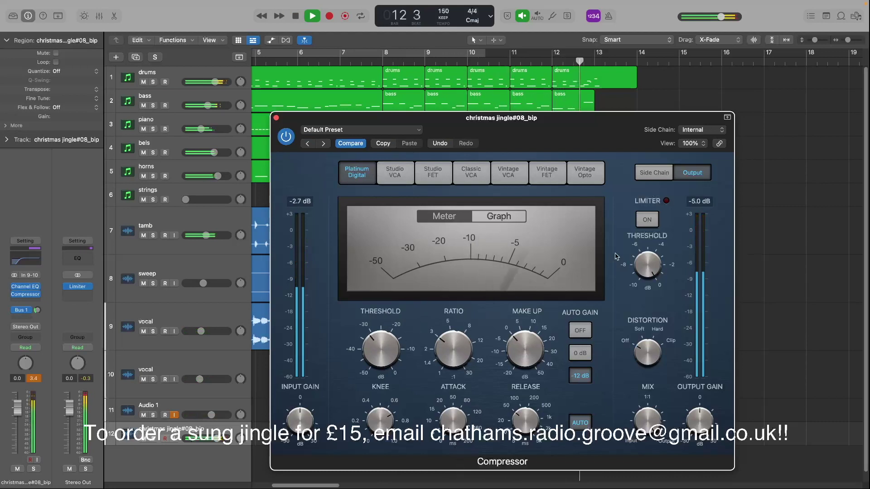
pyautogui.press('space')
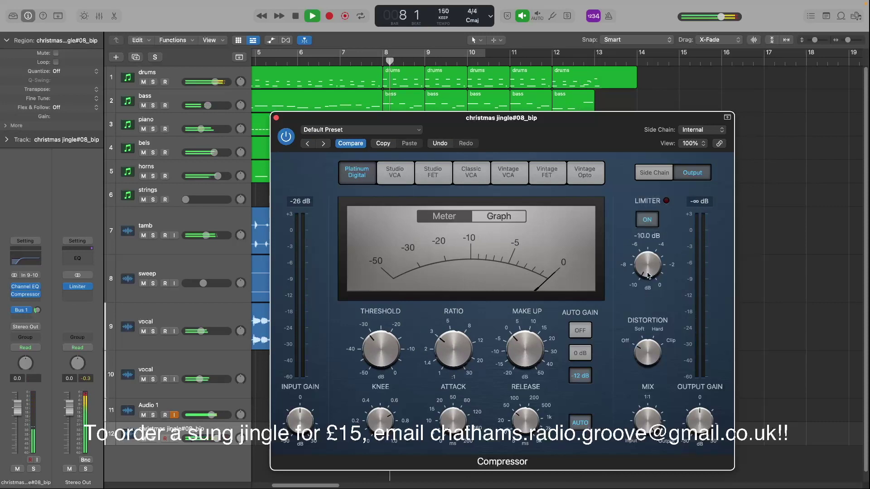
pyautogui.moveTo(646, 254); pyautogui.dragTo(646, 228)
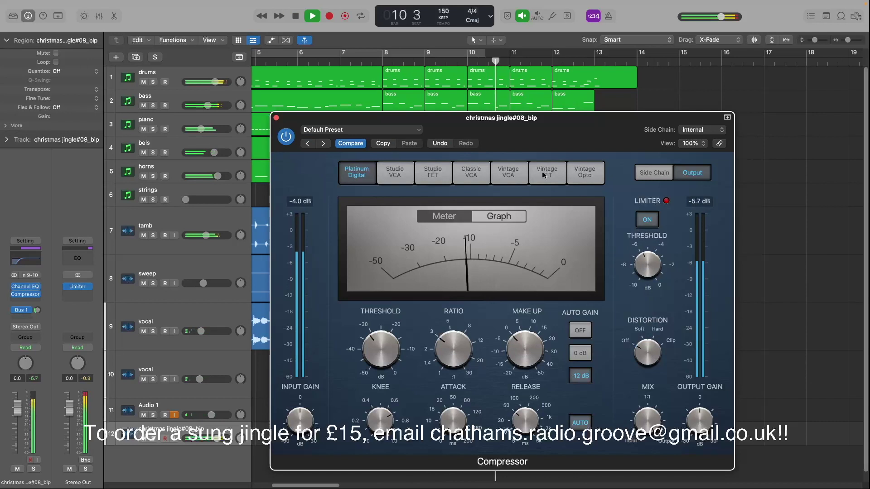
pyautogui.click(275, 118)
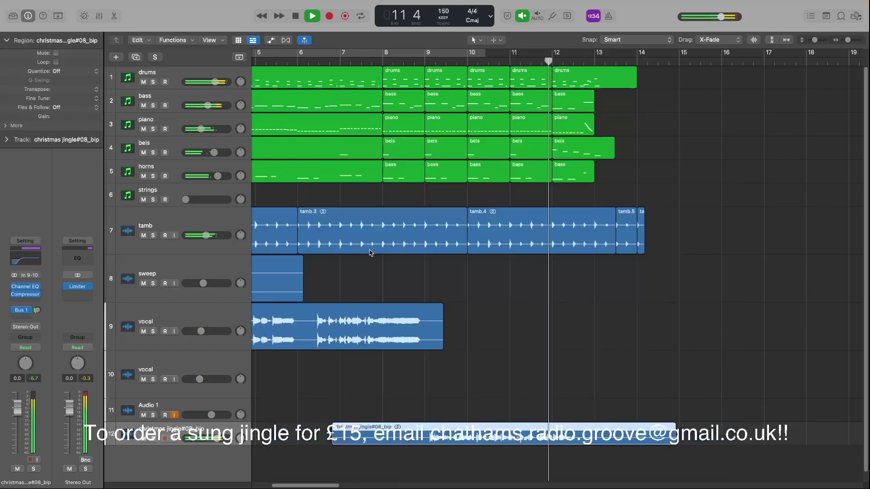
pyautogui.press('space')
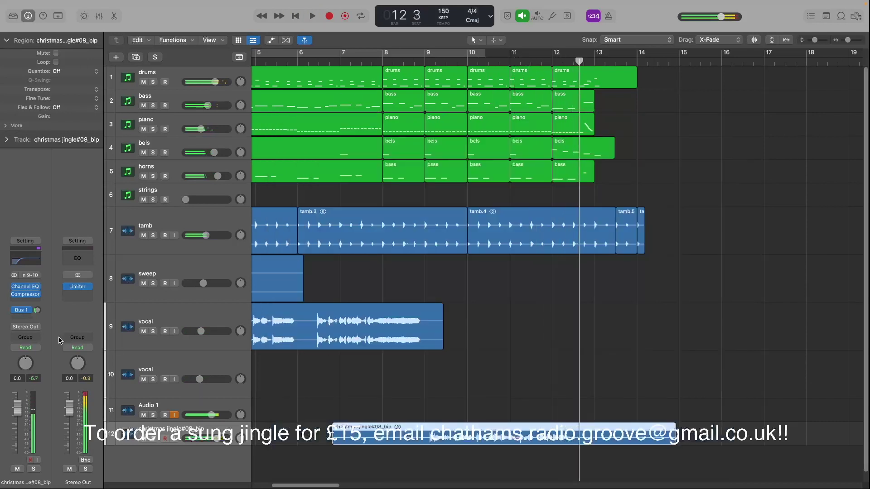
# Step: Try an Overdrive below the Compressor on the voice-over track with 3.25 dB drive, -2.5 dB output and 20000 Hz tone
pyautogui.click(34, 303)
pyautogui.moveTo(54, 408)
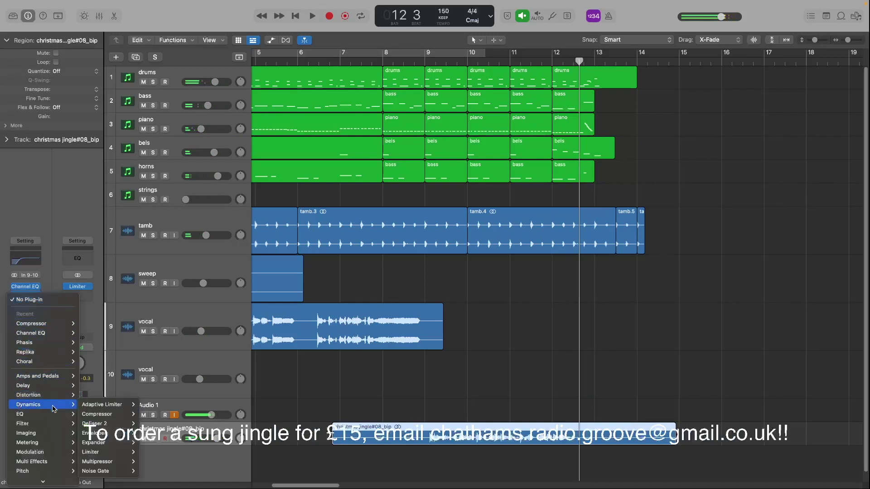
pyautogui.moveTo(131, 435)
pyautogui.click(156, 443)
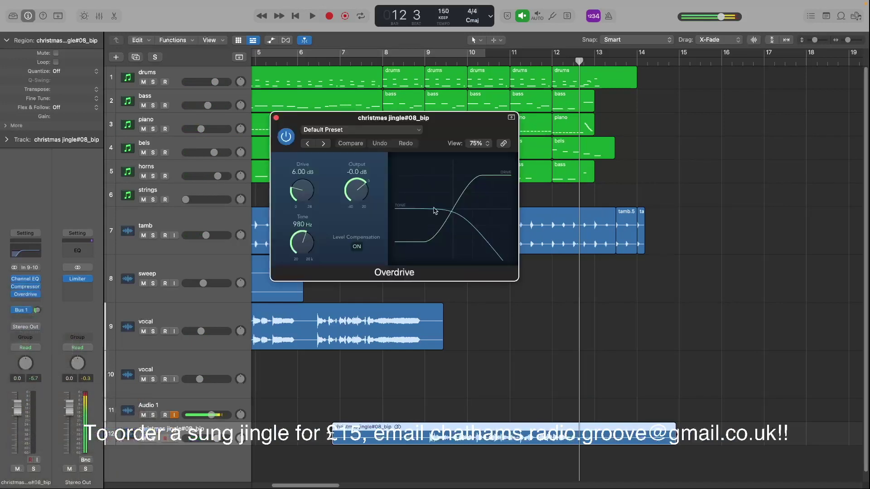
pyautogui.press('space')
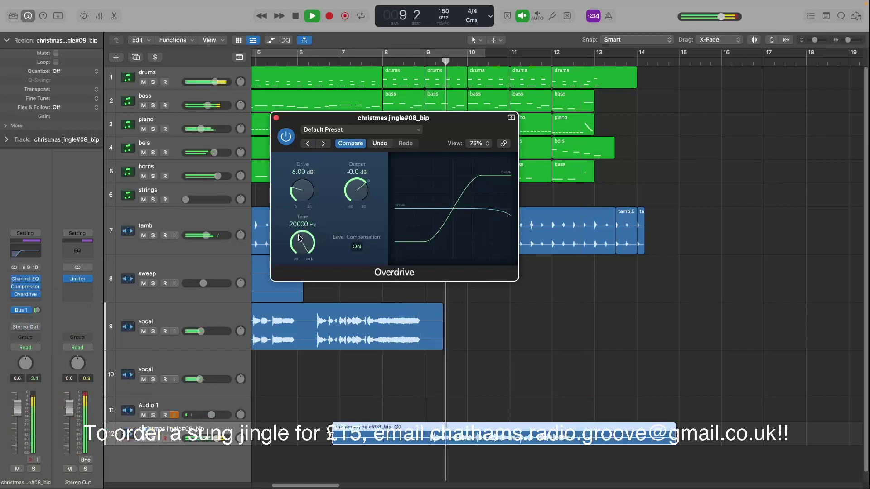
pyautogui.moveTo(303, 218); pyautogui.dragTo(303, 195)
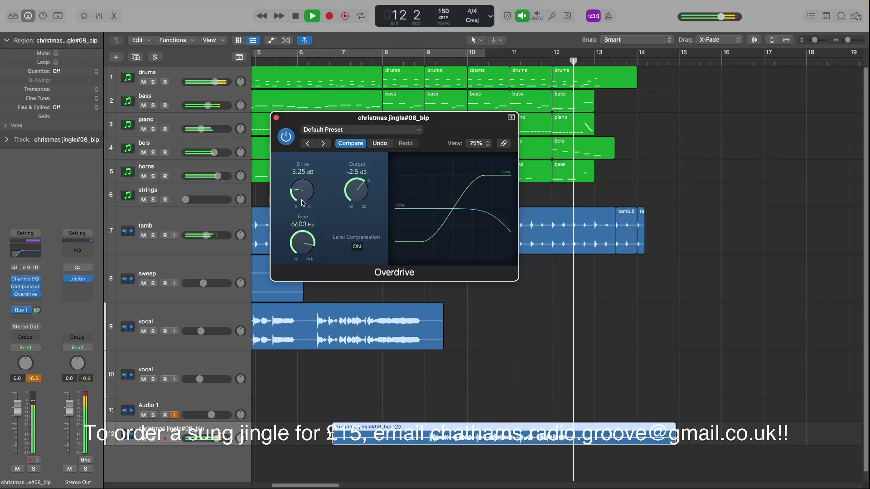
pyautogui.moveTo(294, 194); pyautogui.dragTo(283, 197)
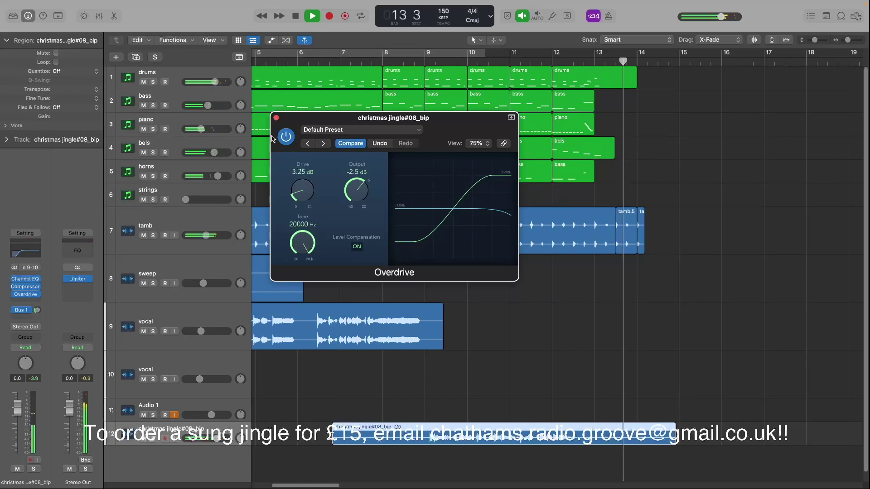
pyautogui.press('space')
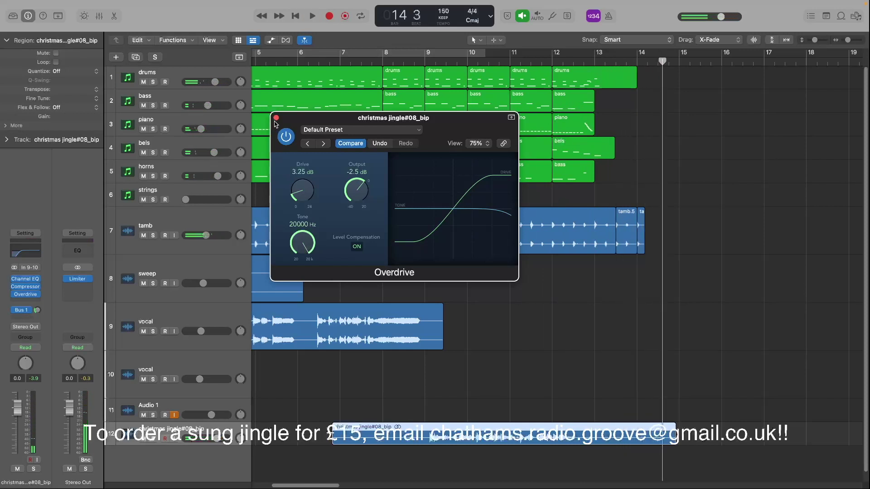
# Step: Remove the Overdrive from the bounced voice-over track
pyautogui.click(276, 118)
pyautogui.click(35, 293)
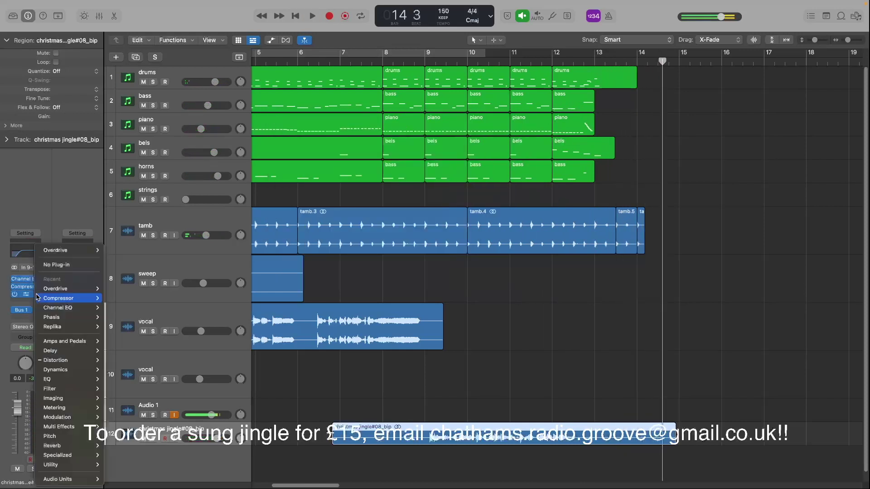
pyautogui.click(72, 264)
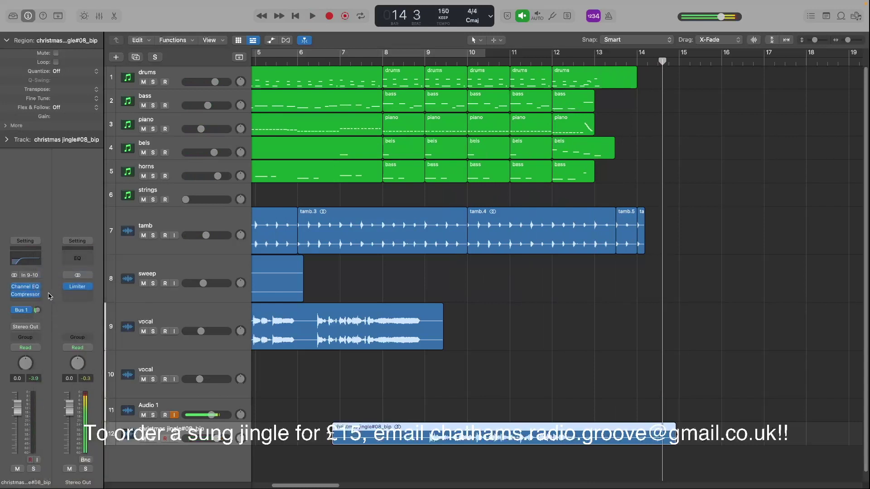
# Step: Play from bar 8 and set the voice-over Channel EQ's low shelf to 244 Hz and -22.0 dB
pyautogui.click(402, 64)
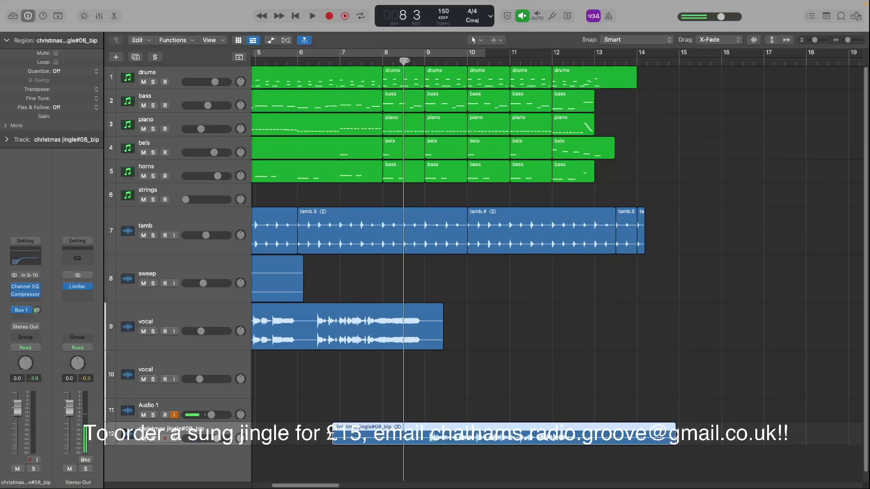
pyautogui.press('space')
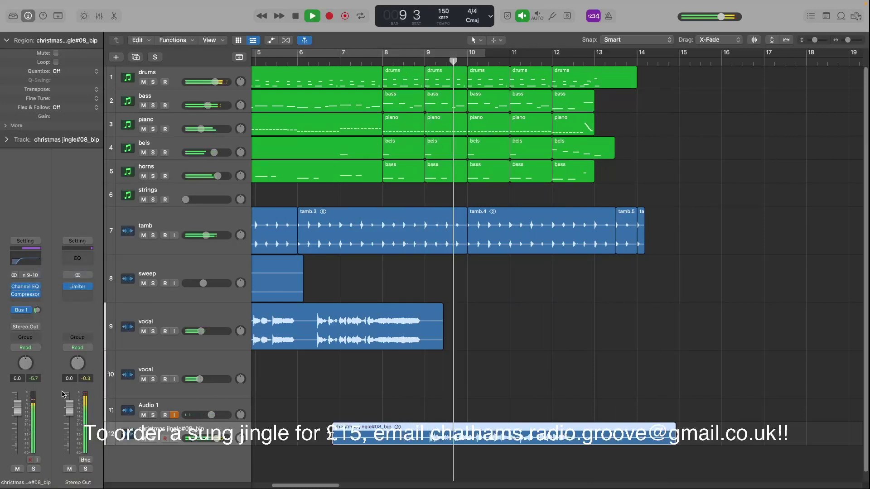
pyautogui.click(40, 265)
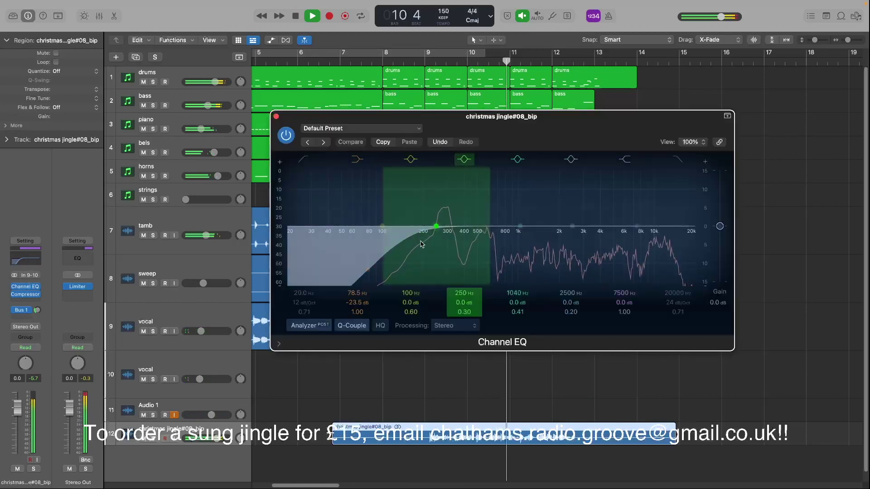
pyautogui.moveTo(365, 258); pyautogui.dragTo(434, 268)
pyautogui.press('space')
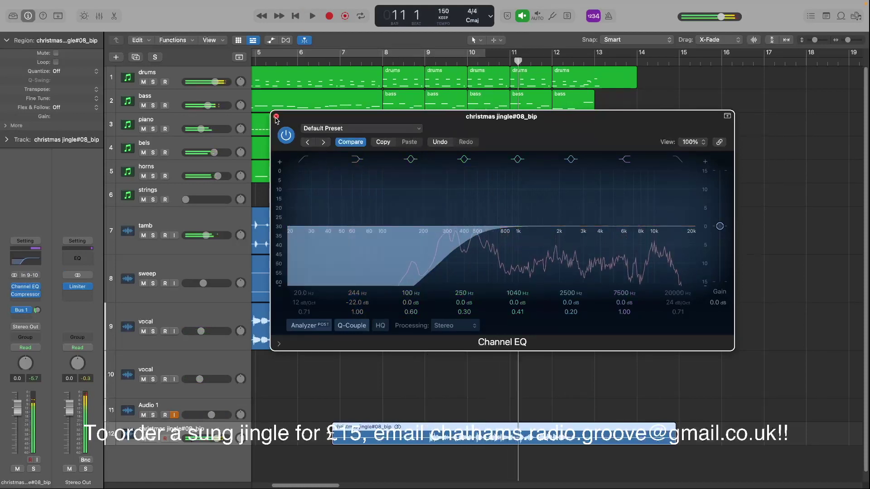
pyautogui.click(276, 116)
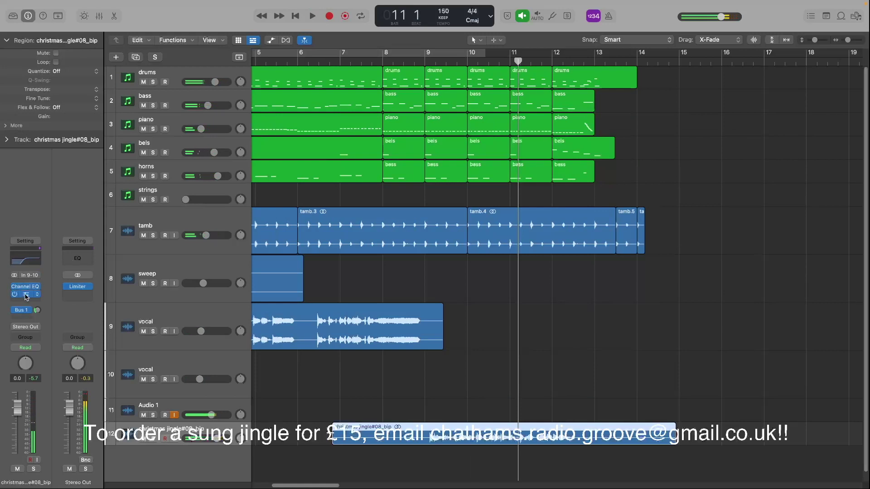
# Step: Fine-tune the voice-over Compressor's threshold and set its ratio to about 3.9:1 while auditioning
pyautogui.click(26, 295)
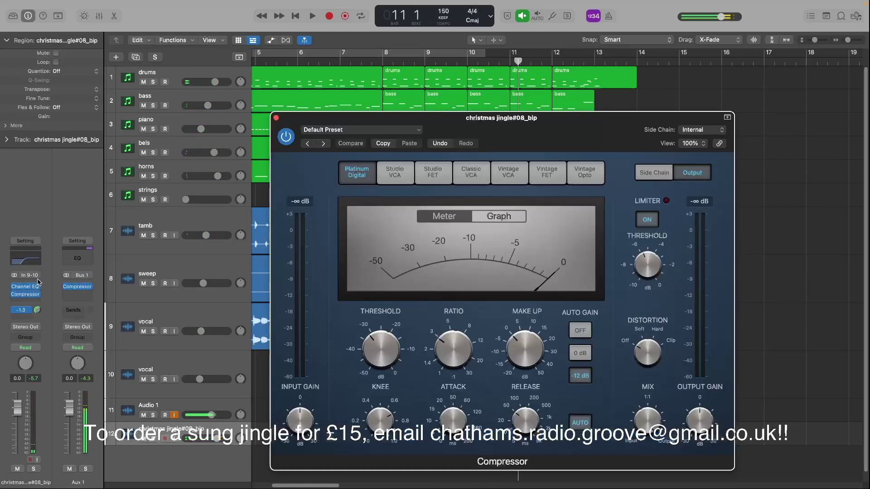
pyautogui.press('space')
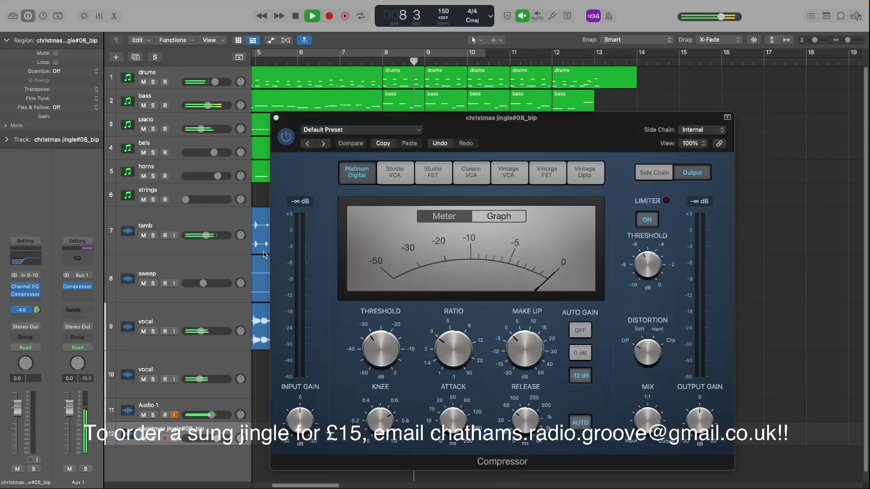
pyautogui.click(381, 349)
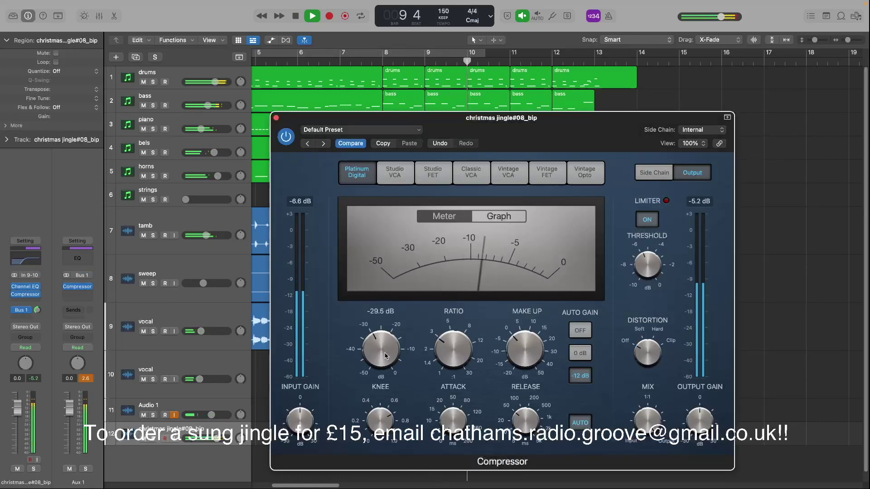
pyautogui.moveTo(448, 351); pyautogui.dragTo(452, 334)
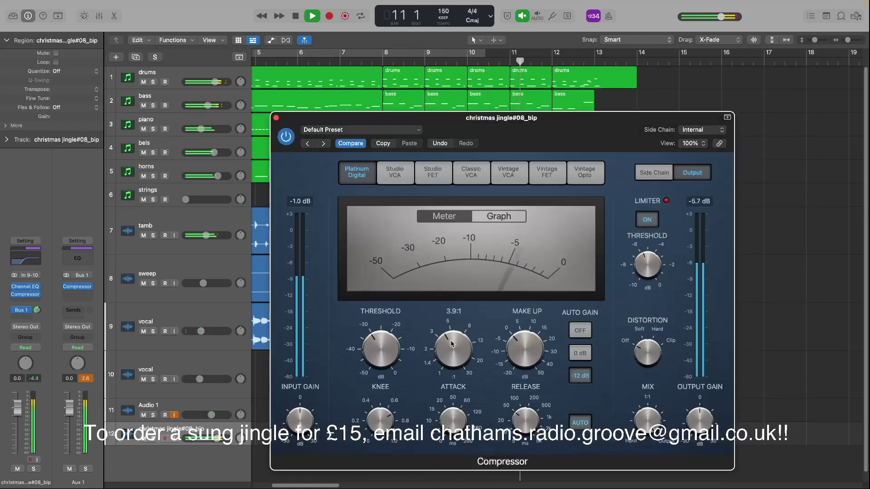
pyautogui.click(276, 118)
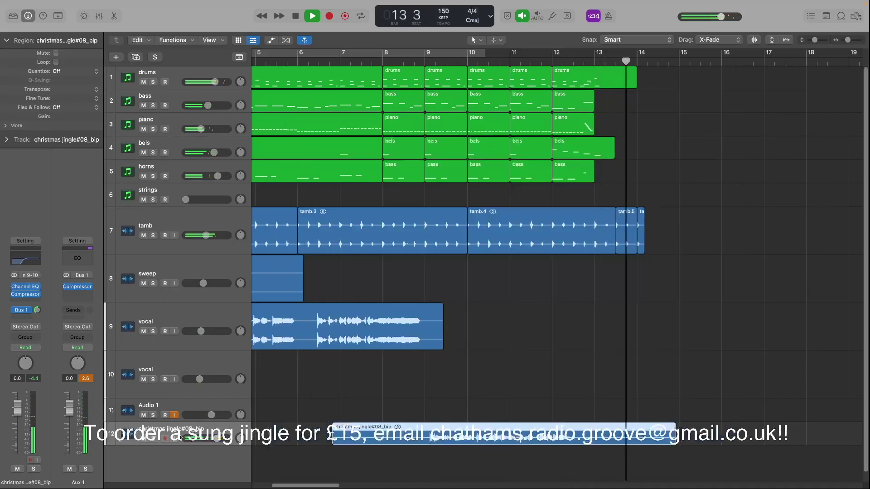
pyautogui.press('space')
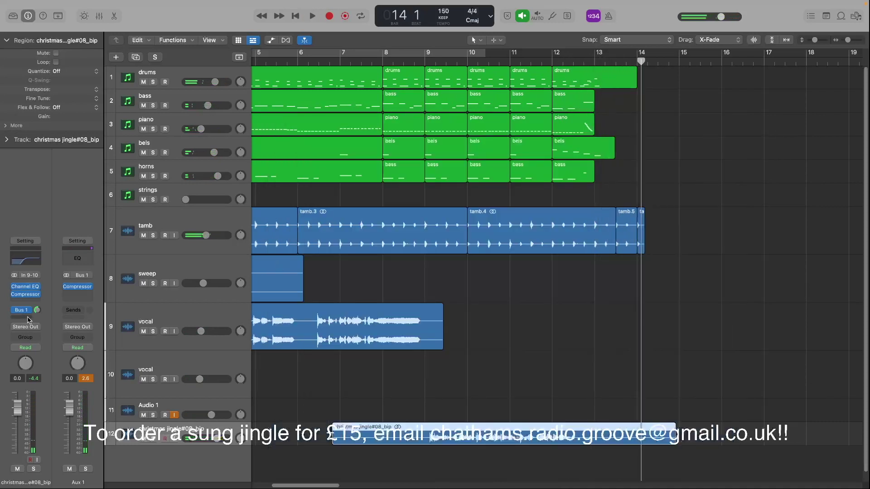
# Step: Insert Phasis below the Compressor on the voice-over track and reduce its Mix slightly while auditioning
pyautogui.click(26, 301)
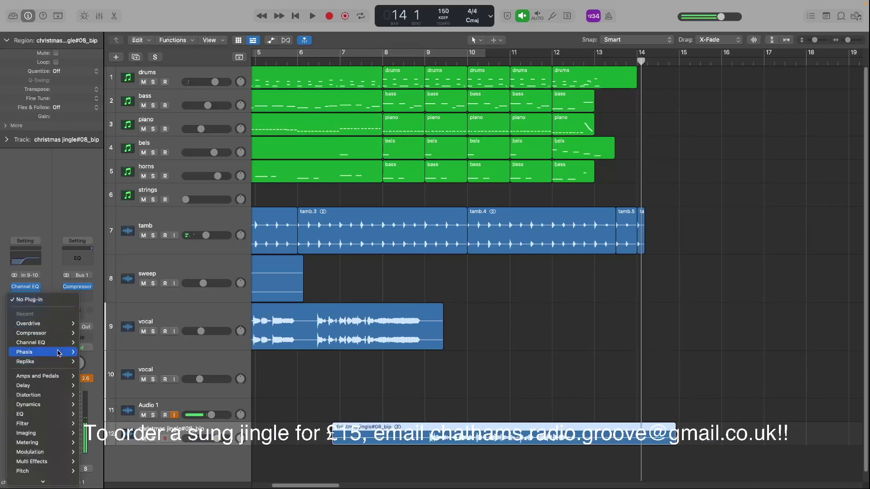
pyautogui.click(90, 352)
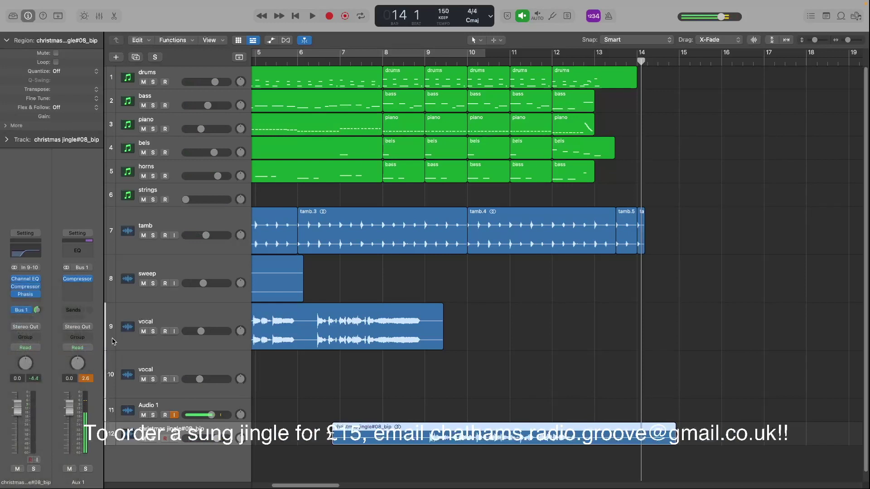
pyautogui.press('space')
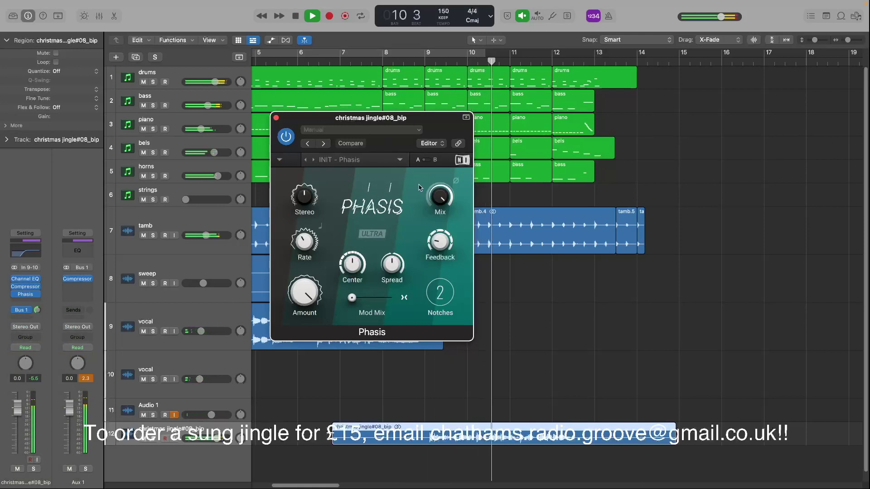
pyautogui.moveTo(439, 200); pyautogui.dragTo(437, 209)
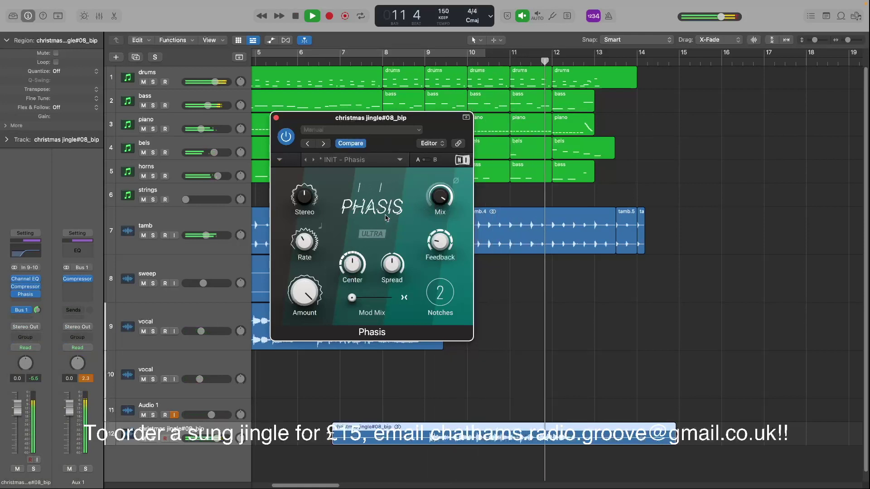
pyautogui.moveTo(305, 242)
pyautogui.press('space')
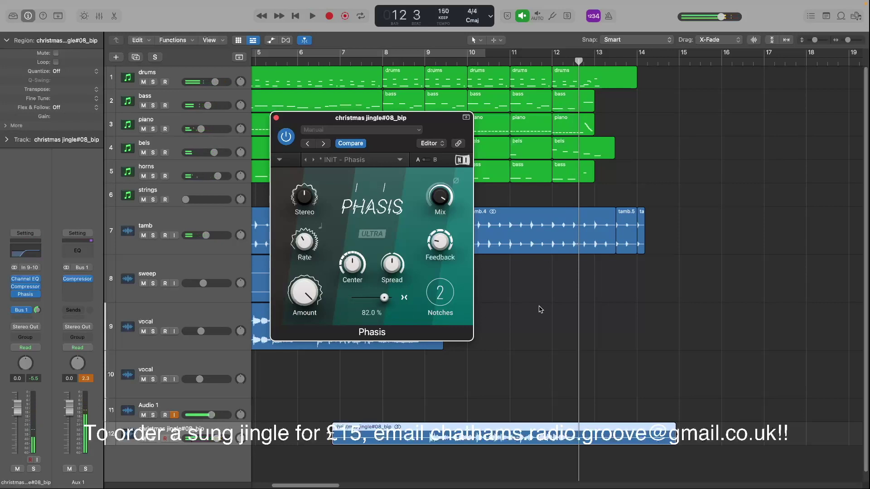
# Step: Audition Phasis with Mod Mix at 100.0 %, and settle Mod Mix about halfway
pyautogui.moveTo(384, 297); pyautogui.dragTo(390, 298)
pyautogui.press('space')
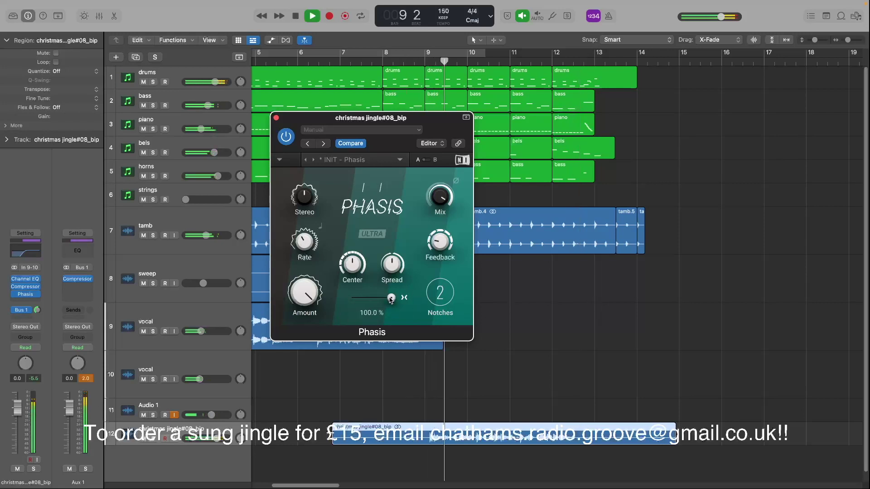
pyautogui.moveTo(391, 298); pyautogui.dragTo(348, 303)
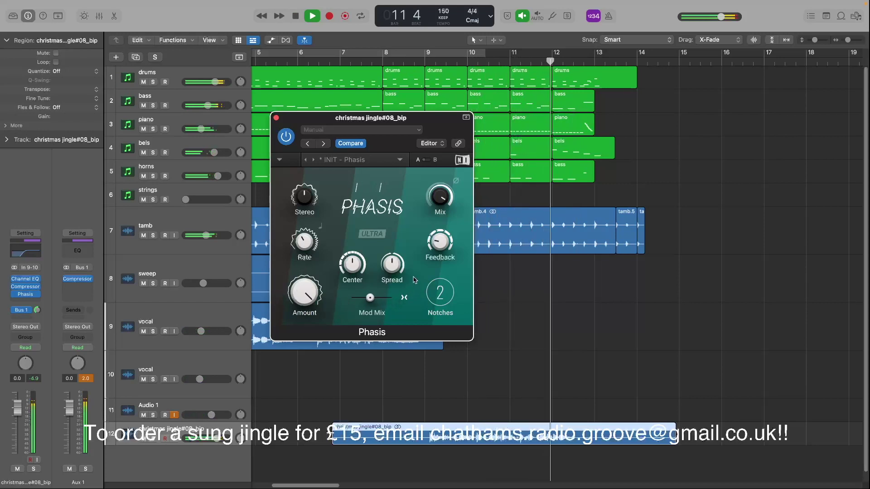
pyautogui.press('space')
# Step: Raise the Spread in Phasis and set its Feedback to 68.0 % while auditioning the voice-over
pyautogui.press('space')
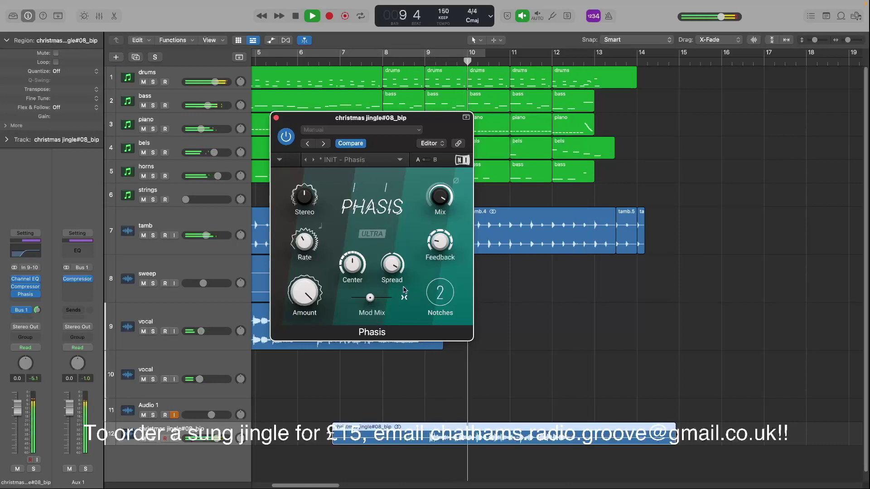
pyautogui.moveTo(380, 277)
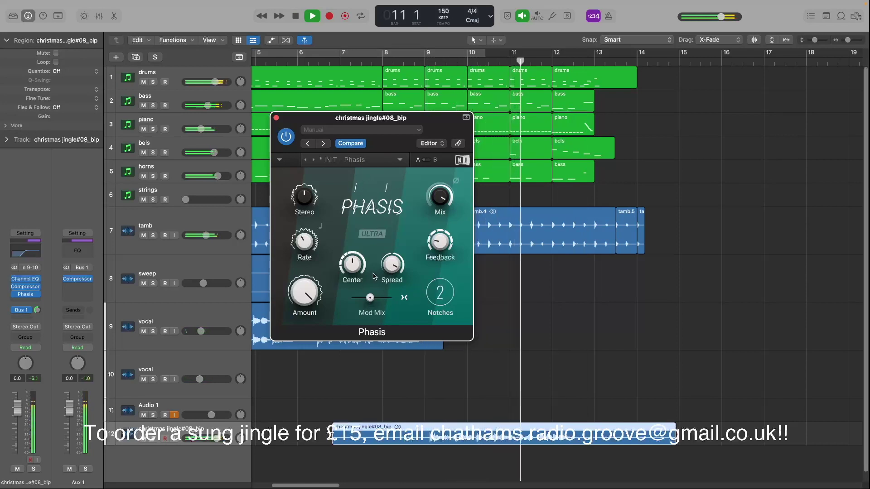
pyautogui.moveTo(304, 248)
pyautogui.moveTo(306, 296)
pyautogui.press('space')
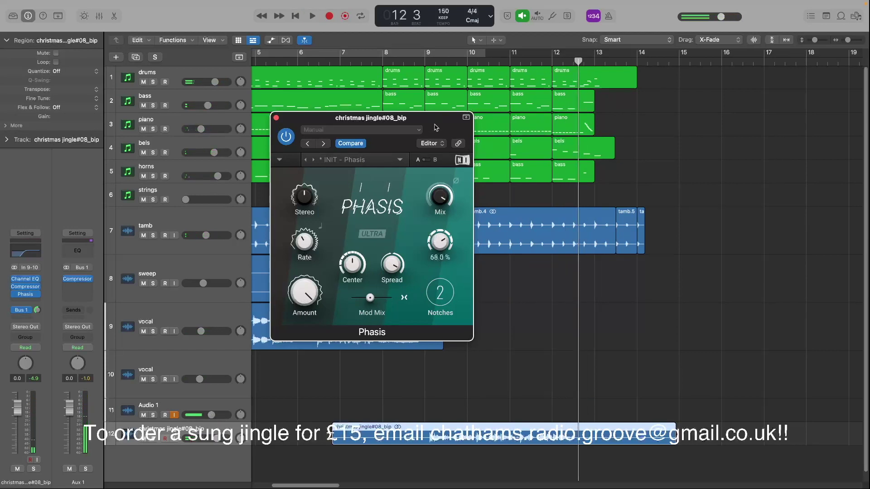
# Step: Lower the Feedback in Phasis, raise Notches to 4, and audition the effect on the voice-over
pyautogui.press('space')
pyautogui.moveTo(441, 251)
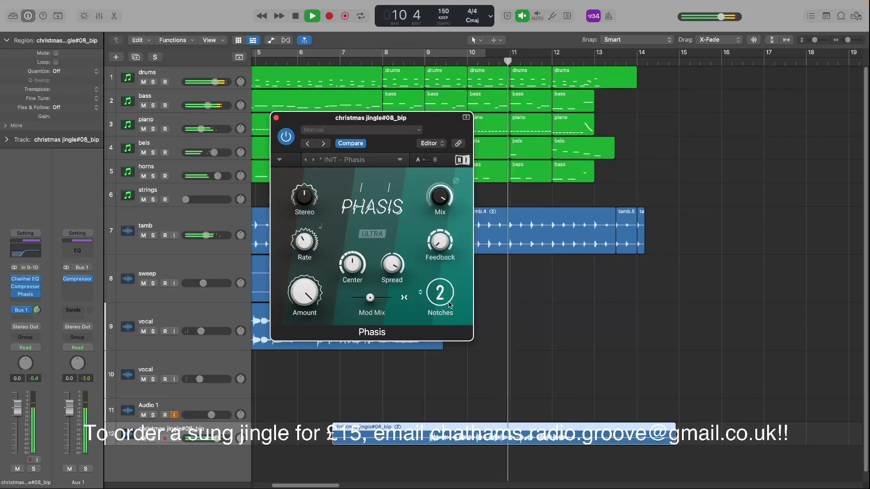
pyautogui.press('space')
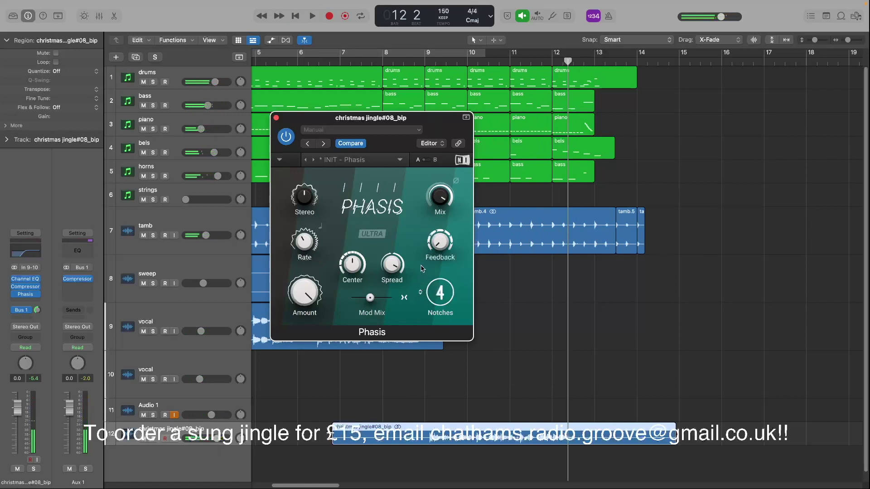
pyautogui.press('space')
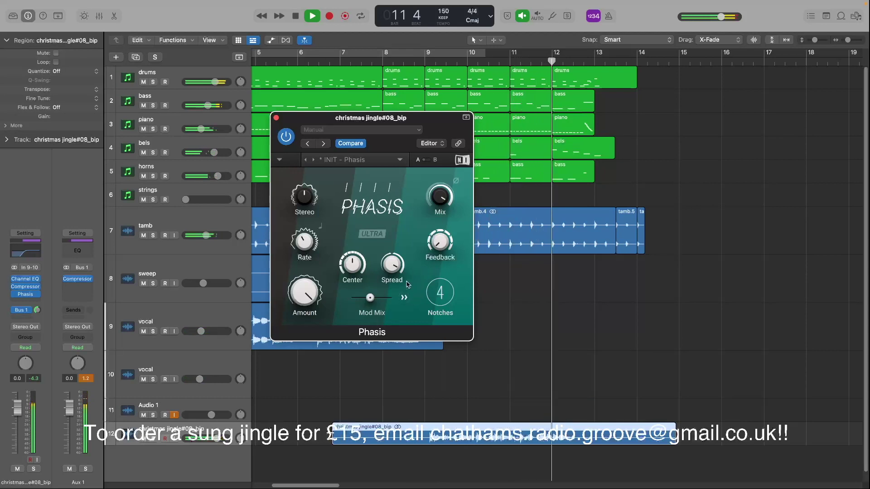
# Step: Audition Phasis with Notches at 5 and 12, and set Notches back to 2
pyautogui.scroll(8, 435, 292)
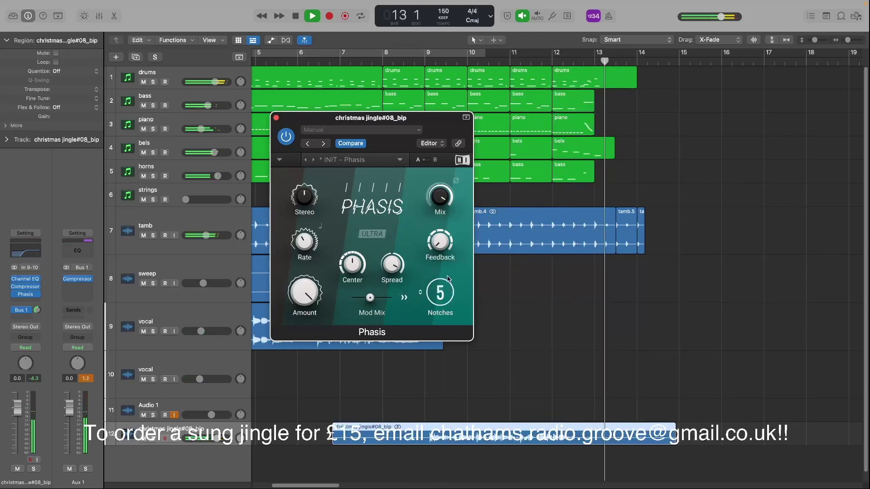
pyautogui.press('space')
pyautogui.press('space')
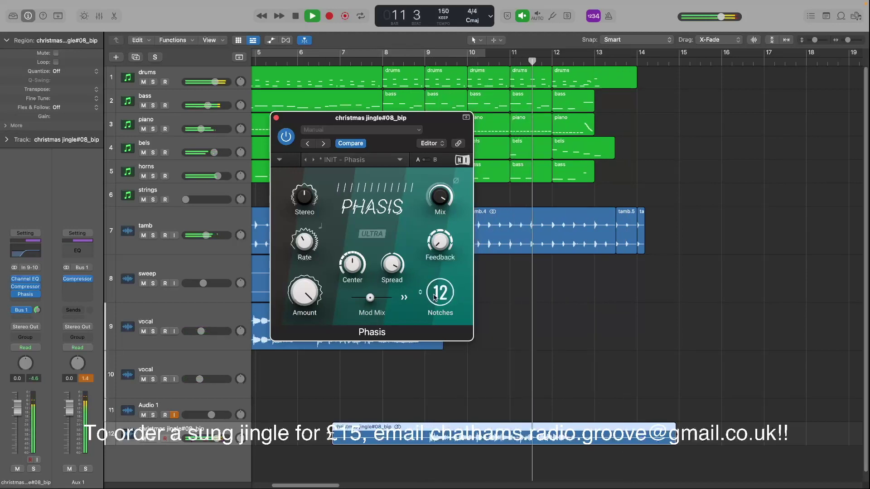
pyautogui.press('space')
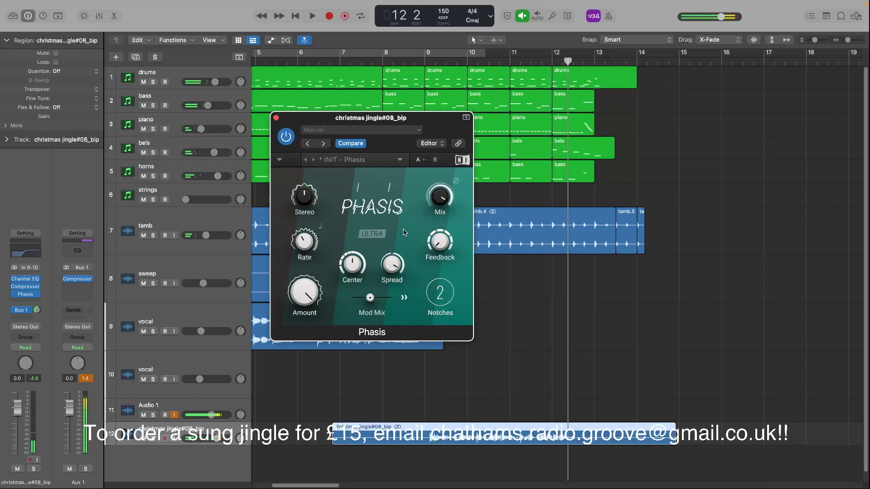
# Step: Audition Phasis with Center at 8.37 kHz, return Center to about its middle, and lower the Rate slightly
pyautogui.press('space')
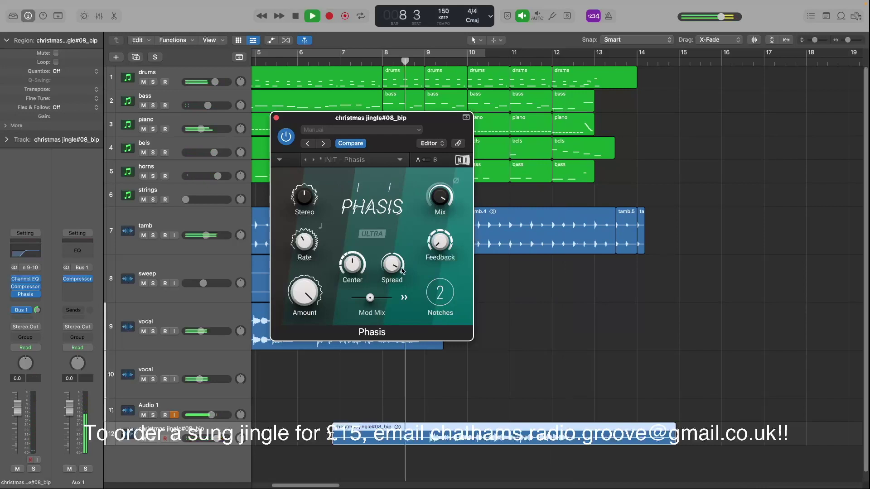
pyautogui.moveTo(353, 267); pyautogui.dragTo(348, 228)
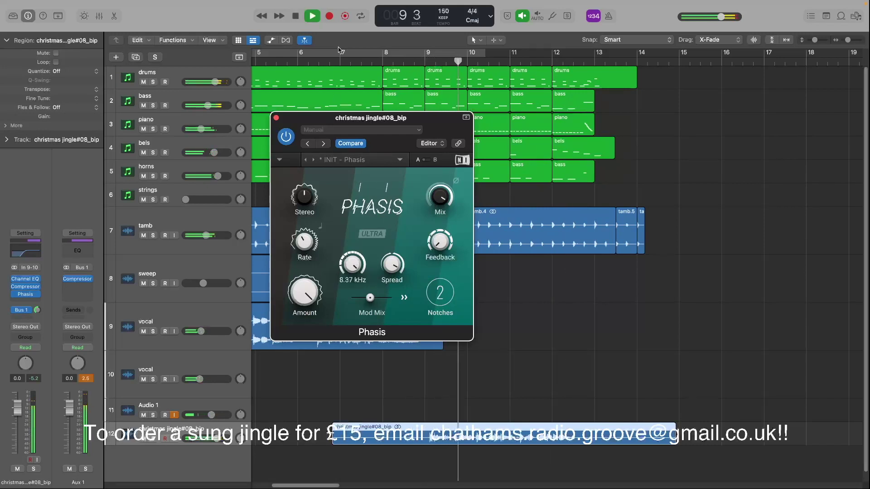
pyautogui.moveTo(341, 33); pyautogui.dragTo(366, 201)
pyautogui.moveTo(304, 292); pyautogui.dragTo(315, 347)
pyautogui.press('space')
pyautogui.press('space')
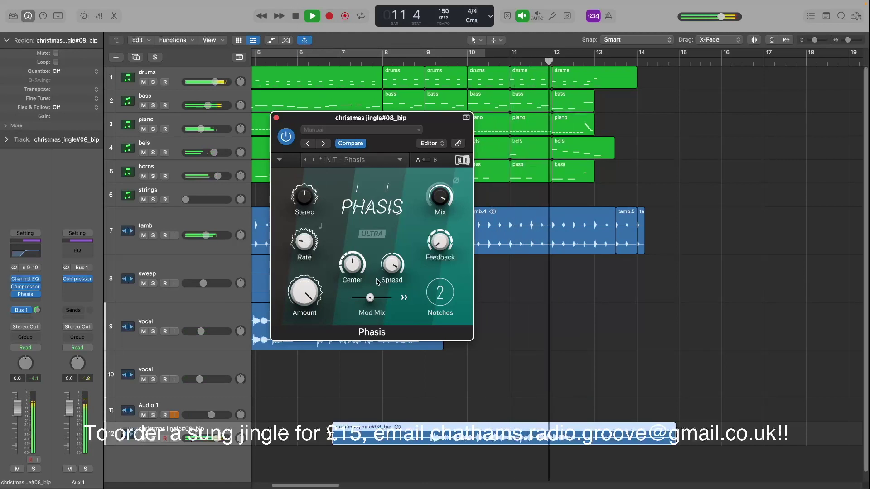
# Step: Set Notches to 12 in Phasis and raise Stereo as far as 71.0 %, easing it back while auditioning
pyautogui.moveTo(439, 294); pyautogui.dragTo(438, 264)
pyautogui.press('space')
pyautogui.press('space')
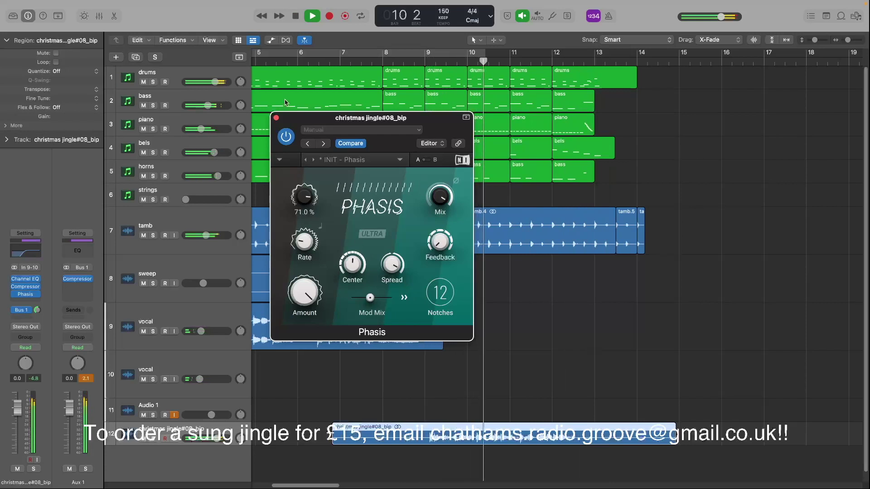
pyautogui.moveTo(305, 199); pyautogui.dragTo(307, 218)
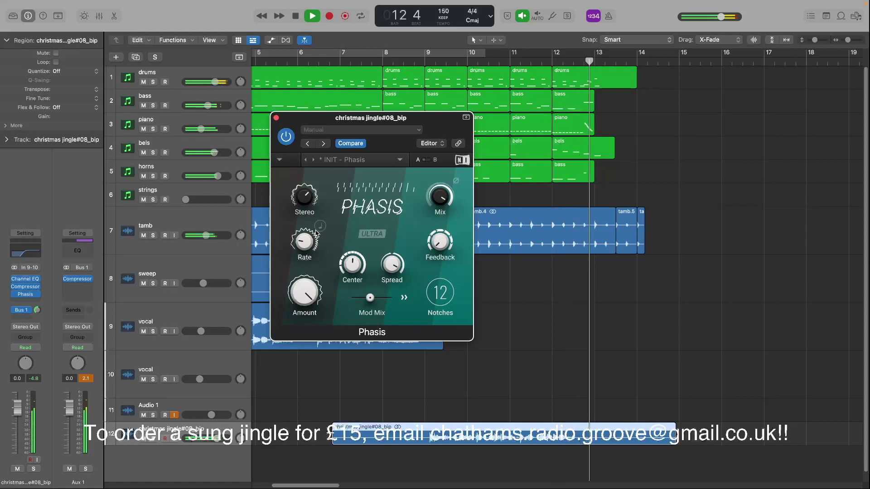
pyautogui.press('space')
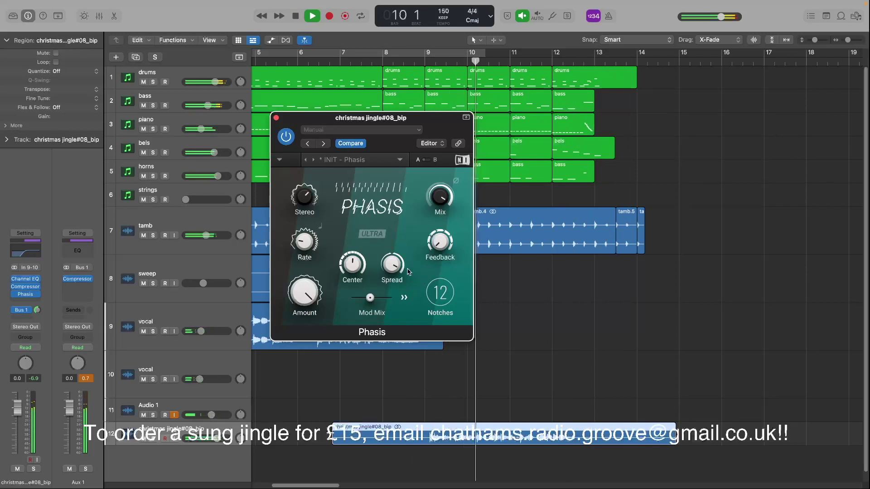
pyautogui.moveTo(309, 226)
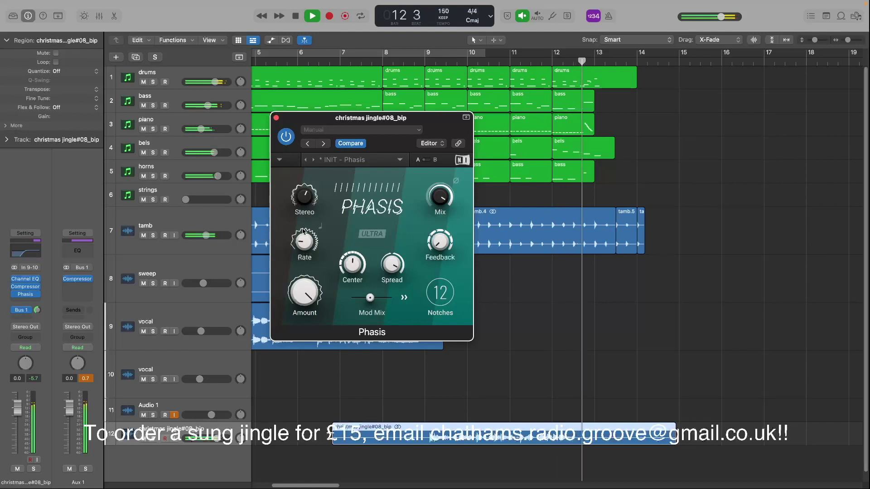
# Step: Set Notches in Phasis back to 2 and reduce the Mix while auditioning the voice-over
pyautogui.moveTo(439, 292); pyautogui.dragTo(440, 419)
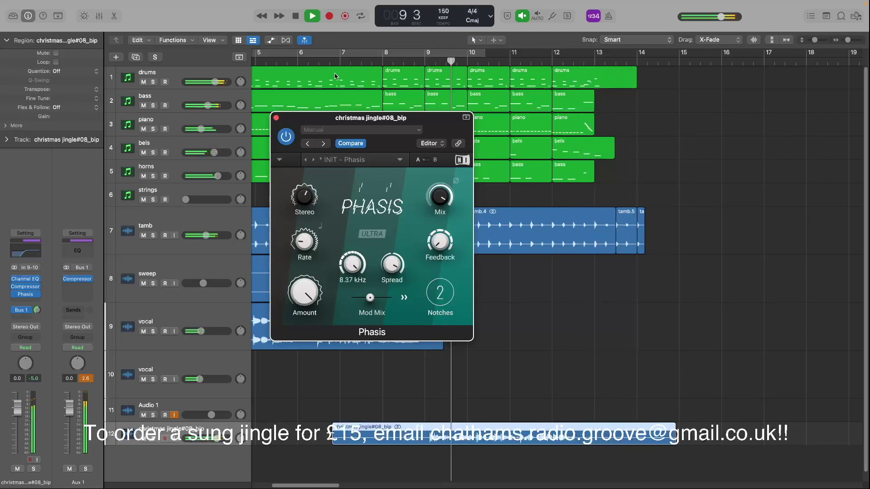
pyautogui.moveTo(440, 196); pyautogui.dragTo(476, 453)
pyautogui.press('space')
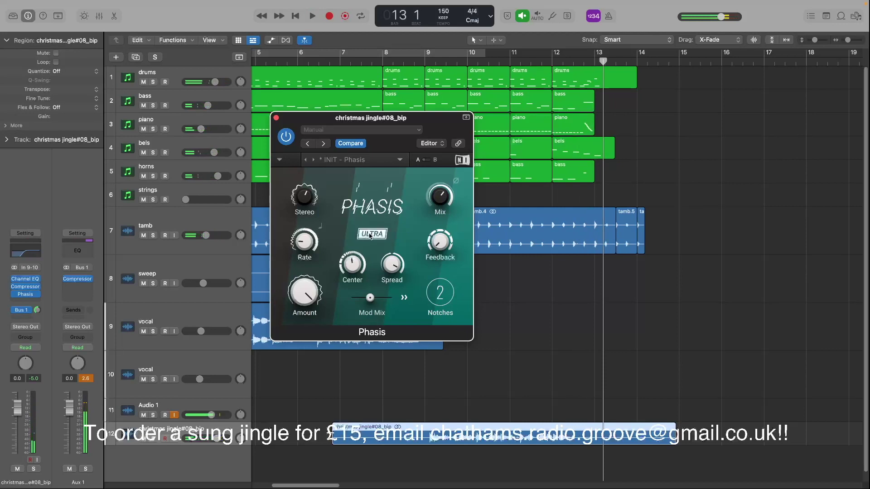
# Step: Audition the voice-over once more with the adjusted Phasis settings and close the plug-in window
pyautogui.press('space')
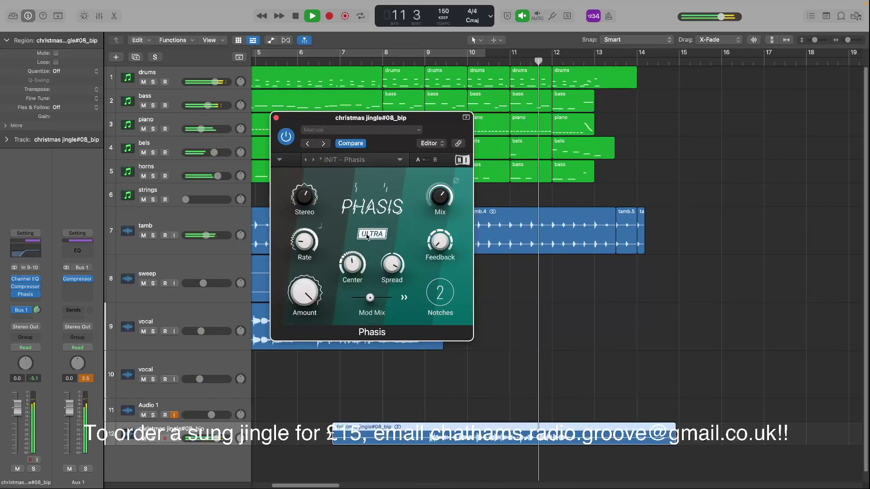
pyautogui.press('space')
pyautogui.click(276, 118)
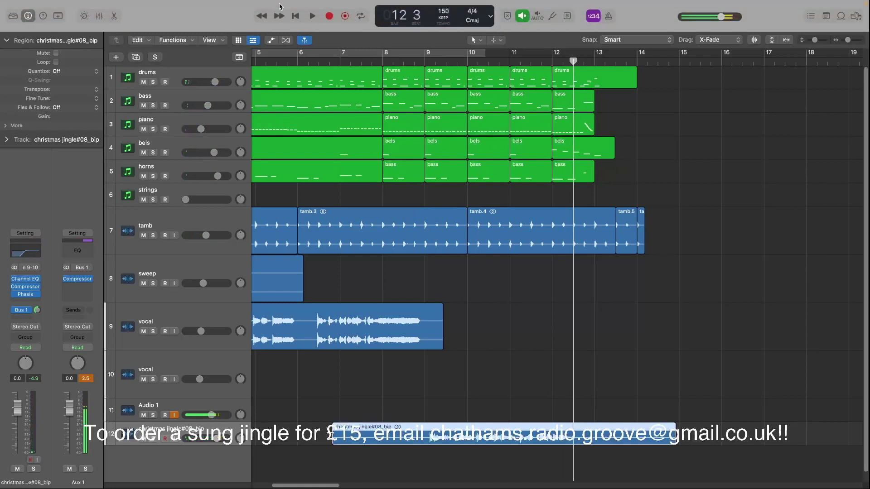
# Step: Play the whole jingle from the beginning and lower the voice-over track's volume to -4.1 dB during playback
pyautogui.click(296, 20)
pyautogui.press('space')
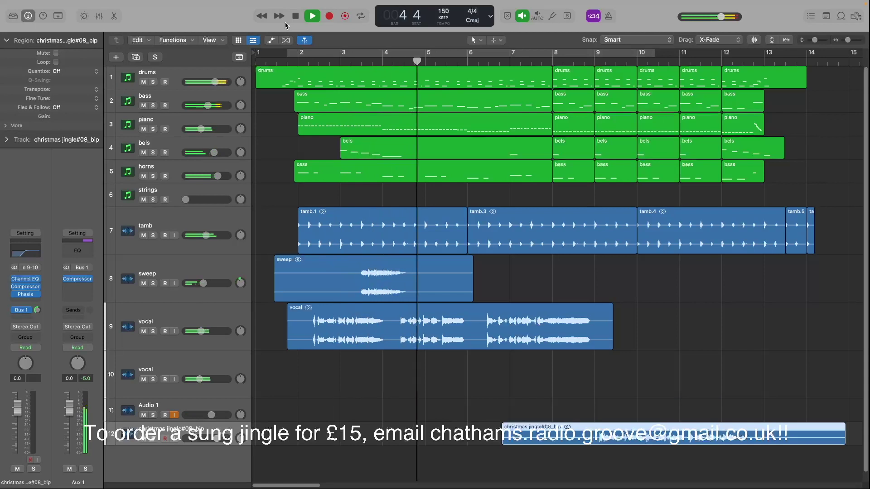
pyautogui.moveTo(366, 5)
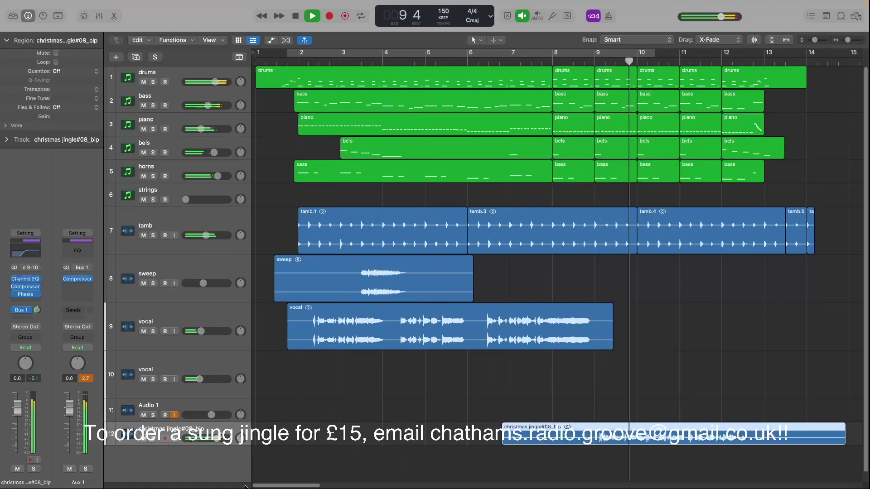
pyautogui.moveTo(212, 438); pyautogui.dragTo(204, 440)
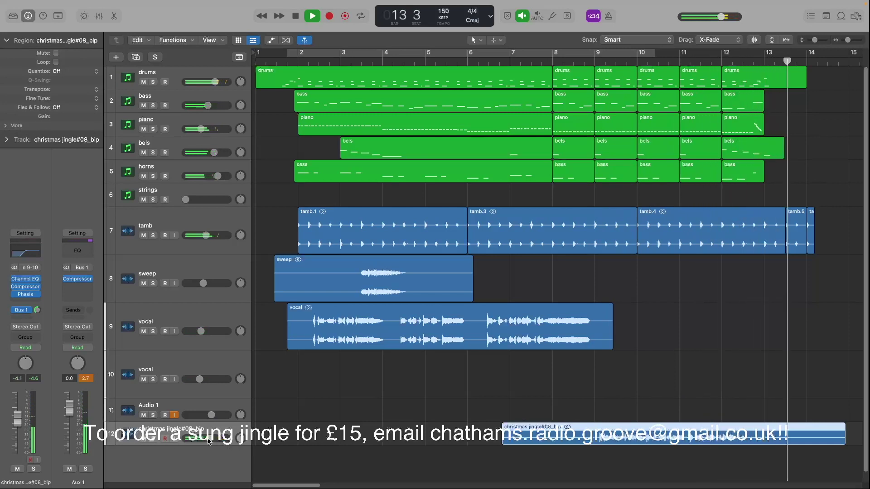
pyautogui.press('space')
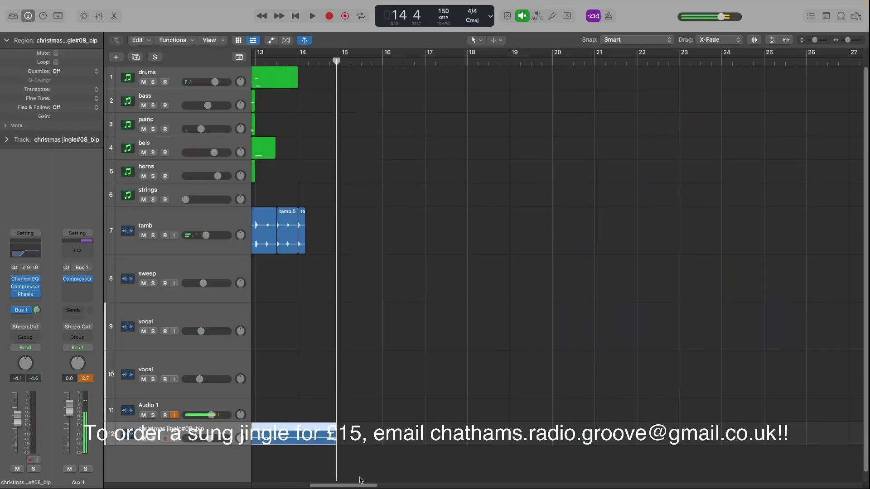
pyautogui.moveTo(357, 484); pyautogui.dragTo(320, 485)
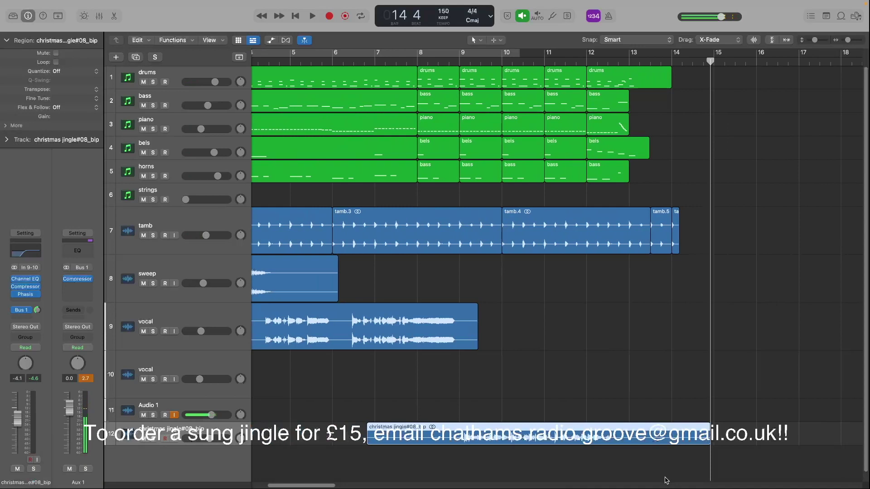
pyautogui.moveTo(692, 487)
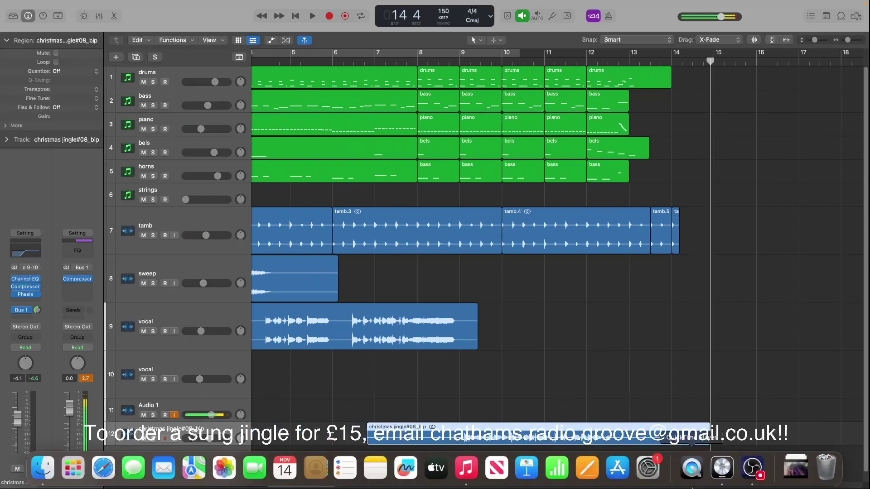